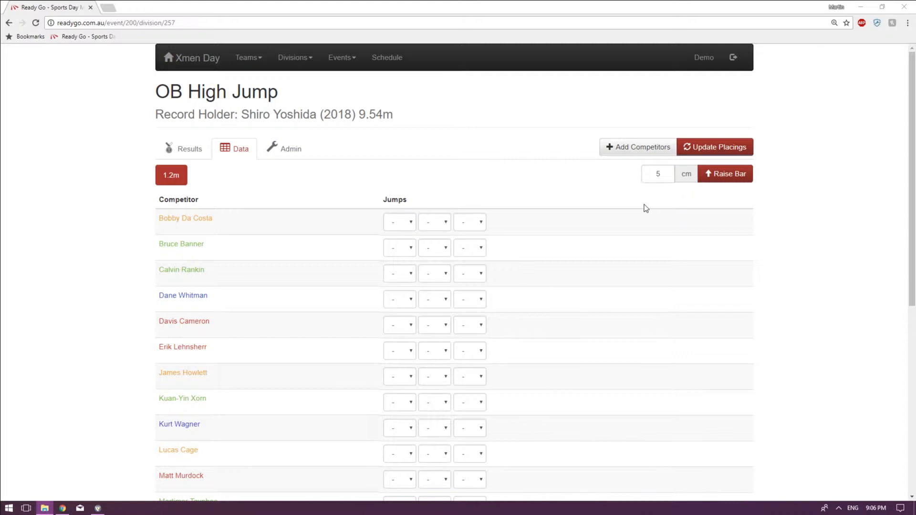
# Set the bar increment to 10 cm and raise the bar repeatedly to add heights from 1.3 m to 1.9 m.
pyautogui.doubleClick(660, 174)
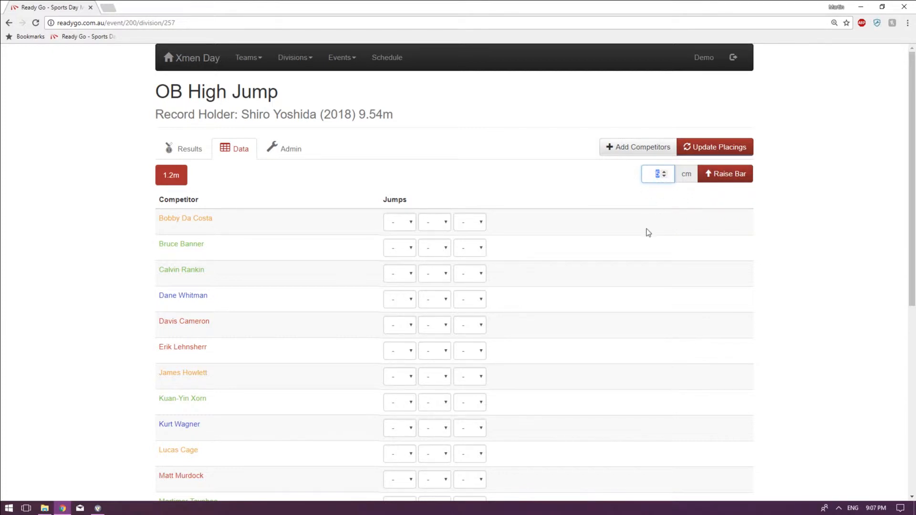
pyautogui.write('5')
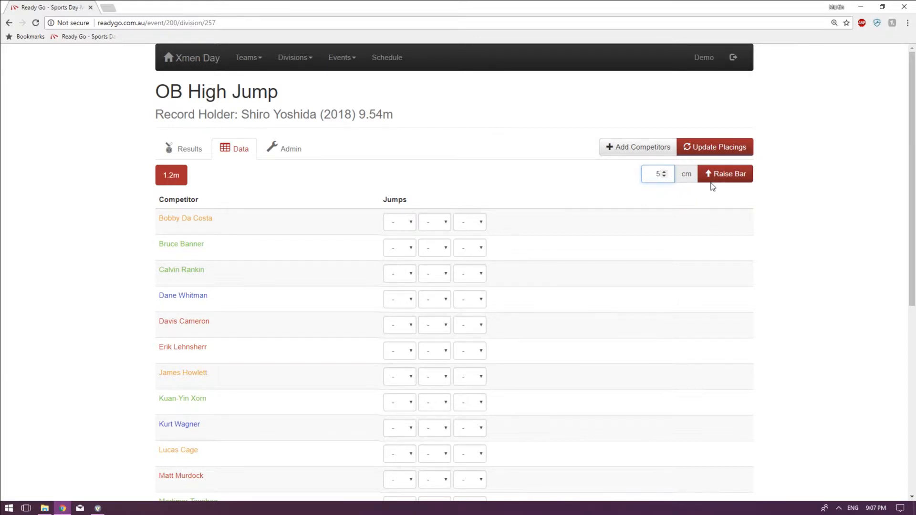
pyautogui.doubleClick(657, 174)
pyautogui.write('10')
pyautogui.click(717, 175)
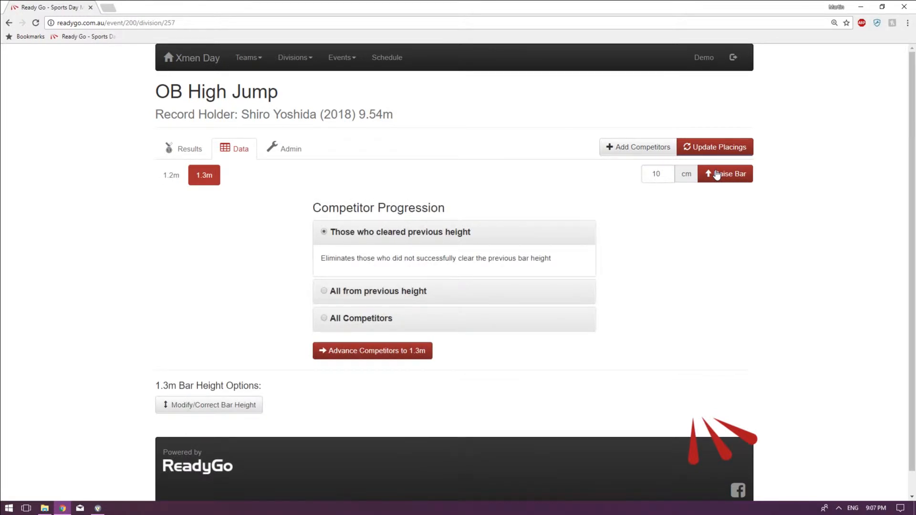
pyautogui.click(717, 174)
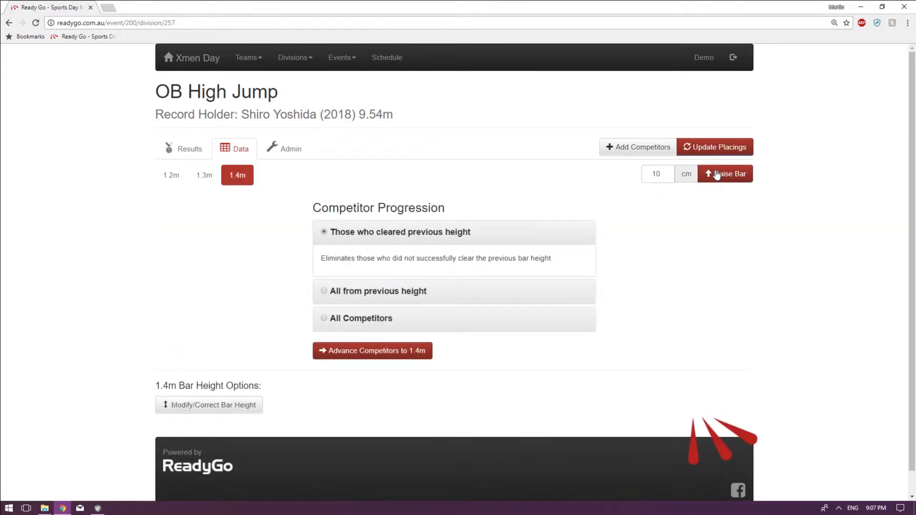
pyautogui.click(717, 175)
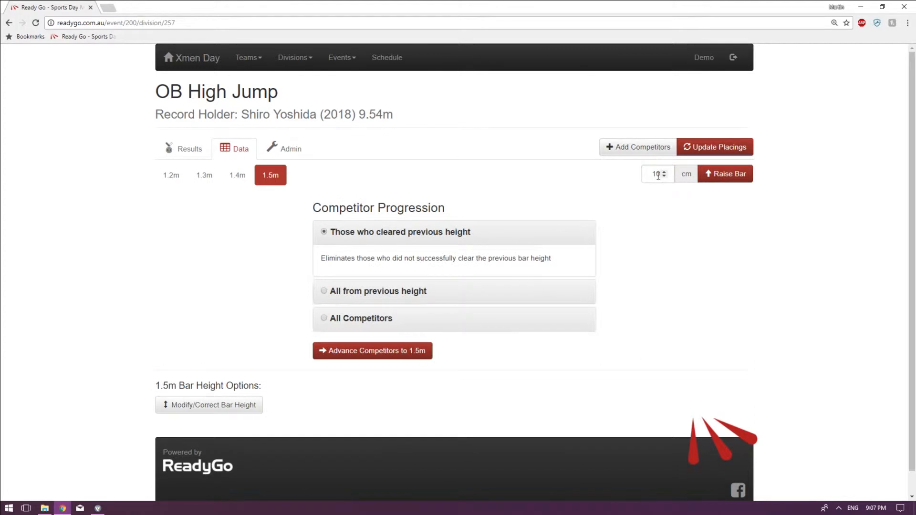
pyautogui.click(722, 176)
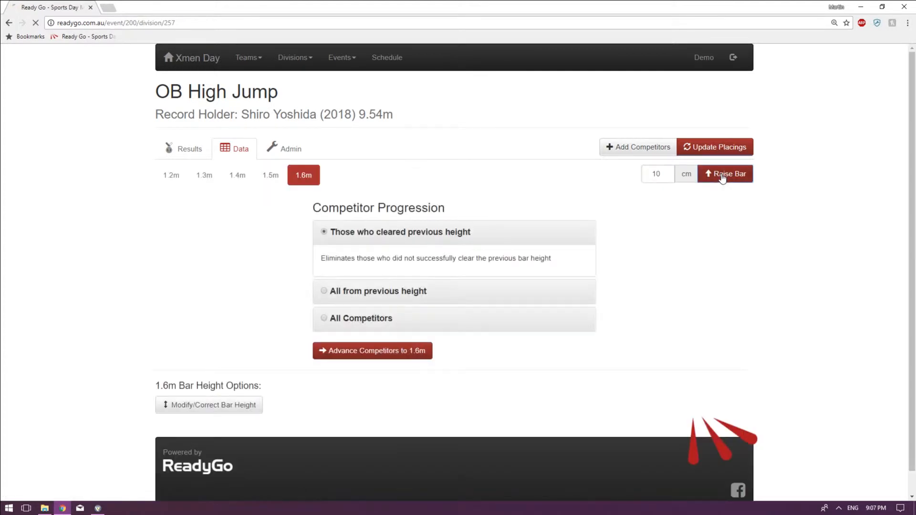
pyautogui.click(722, 176)
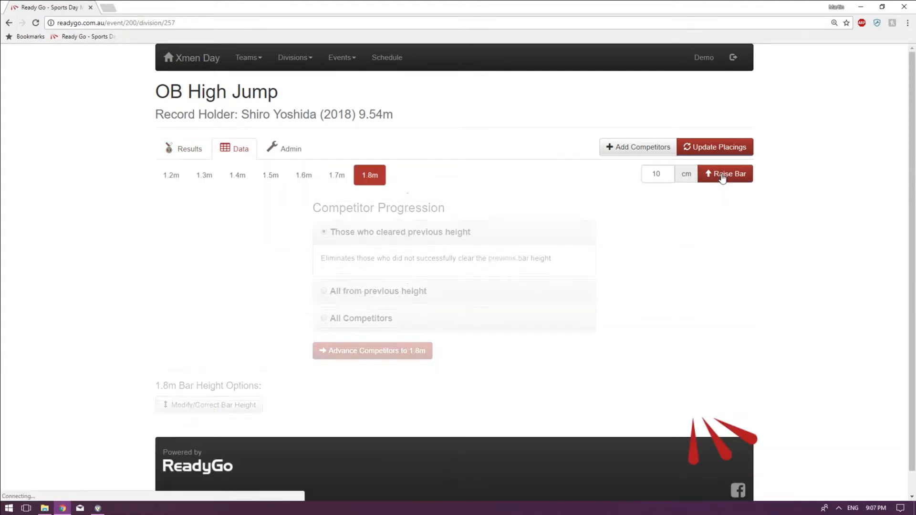
pyautogui.click(723, 175)
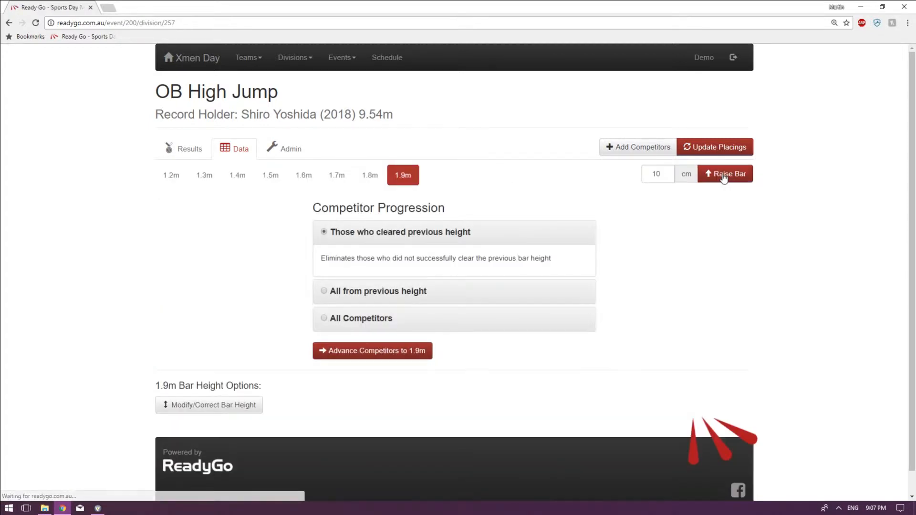
# At the 1.2 m height, record the first jump as X for the first competitor and O for the second.
pyautogui.click(173, 176)
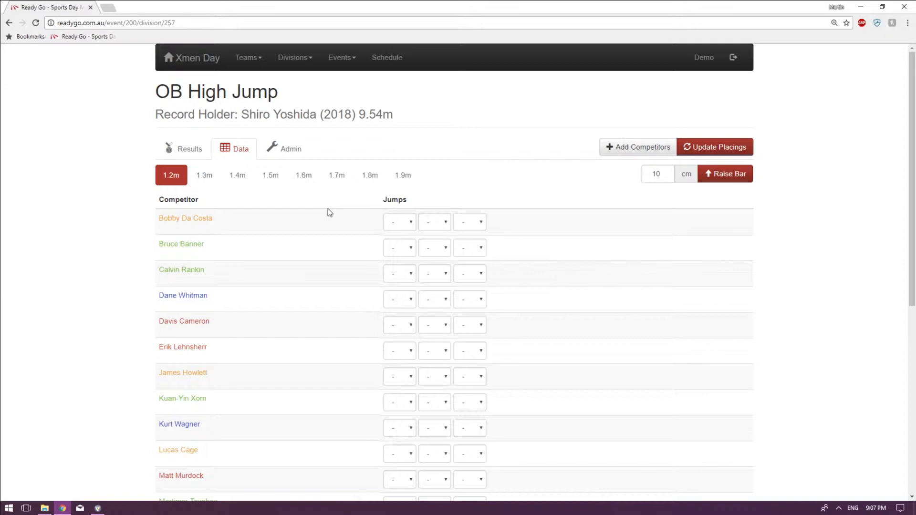
pyautogui.click(205, 181)
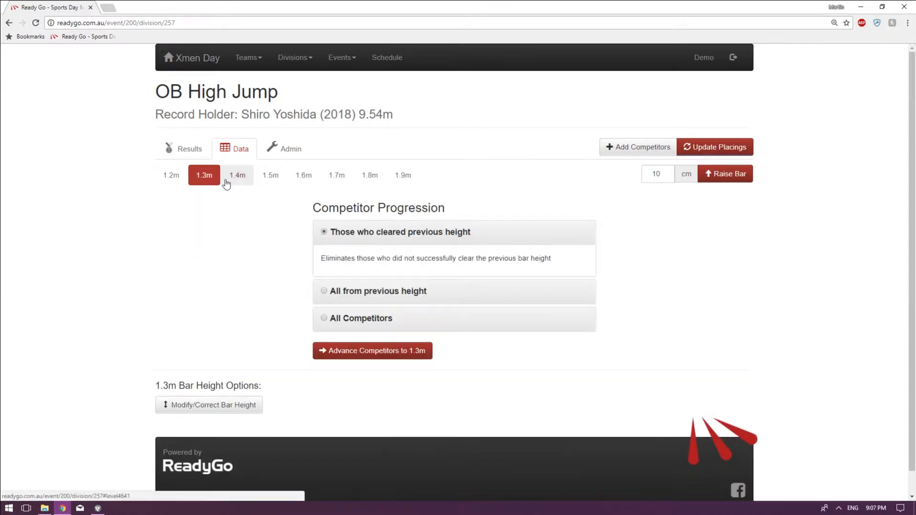
pyautogui.click(170, 175)
pyautogui.scroll(-1, 308, 239)
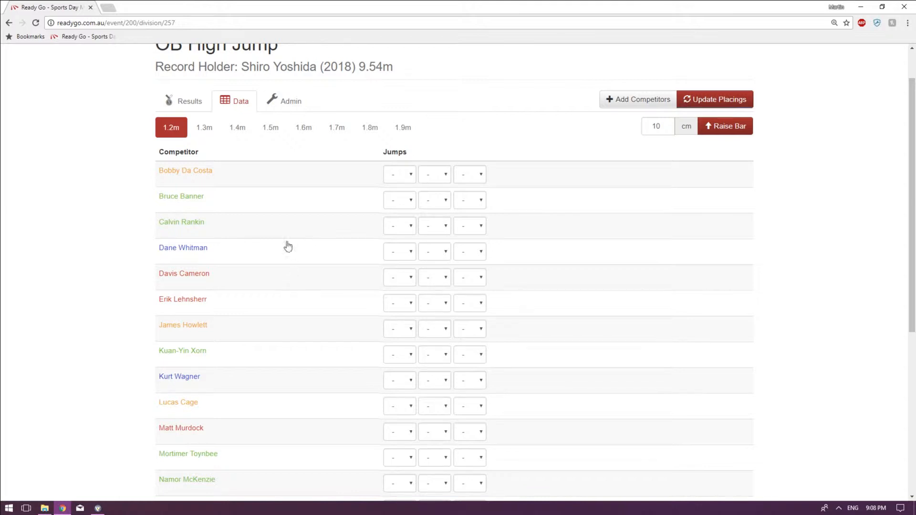
pyautogui.click(205, 134)
pyautogui.click(392, 177)
pyautogui.click(404, 196)
pyautogui.click(404, 204)
pyautogui.click(395, 231)
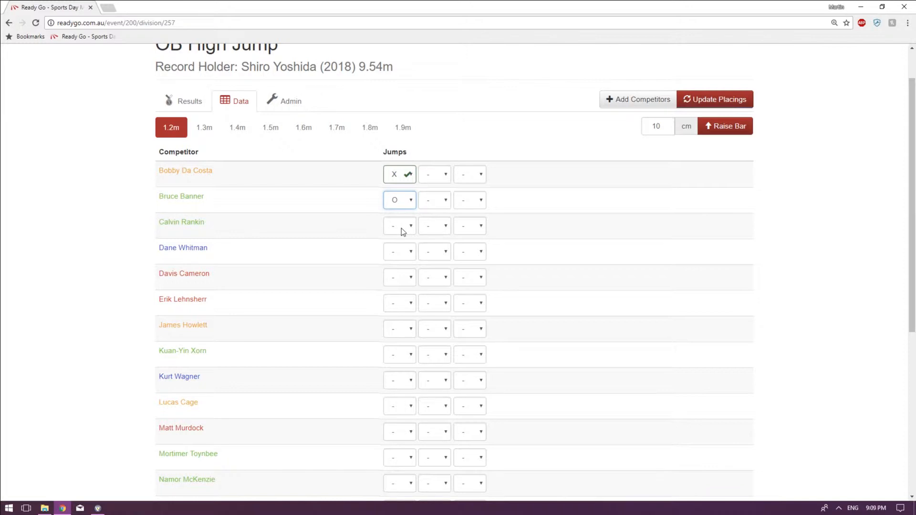
# Record the first competitor's second jump as X and third jump as O at 1.2 m.
pyautogui.click(435, 175)
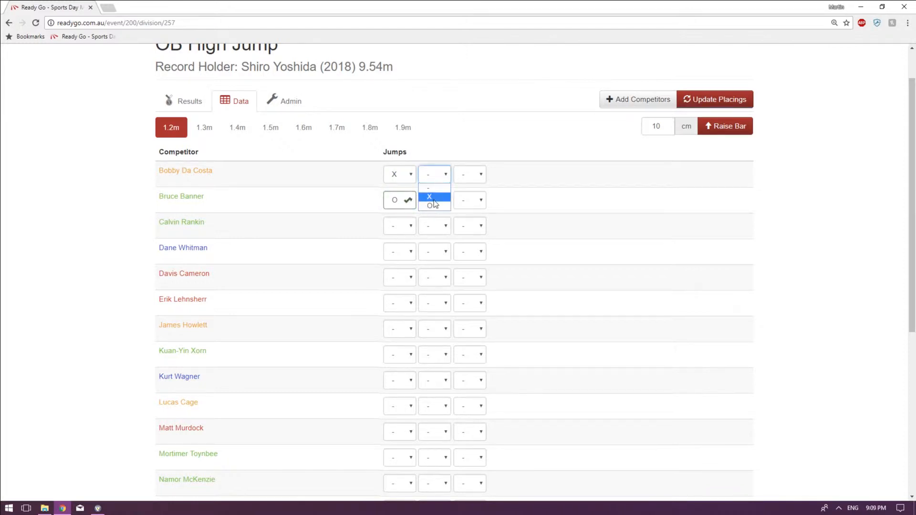
pyautogui.click(432, 197)
pyautogui.click(480, 175)
pyautogui.click(474, 205)
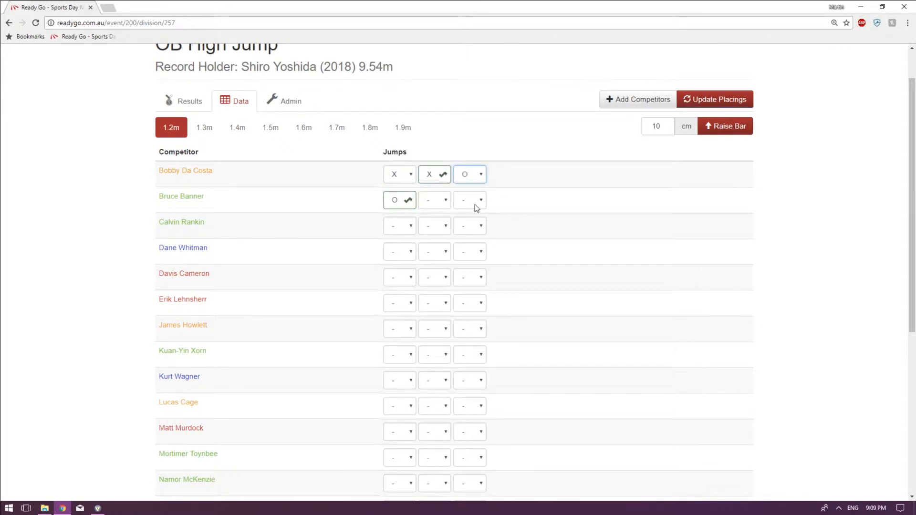
# Record O as the first 1.2 m jump for the third and fourth competitors.
pyautogui.click(404, 226)
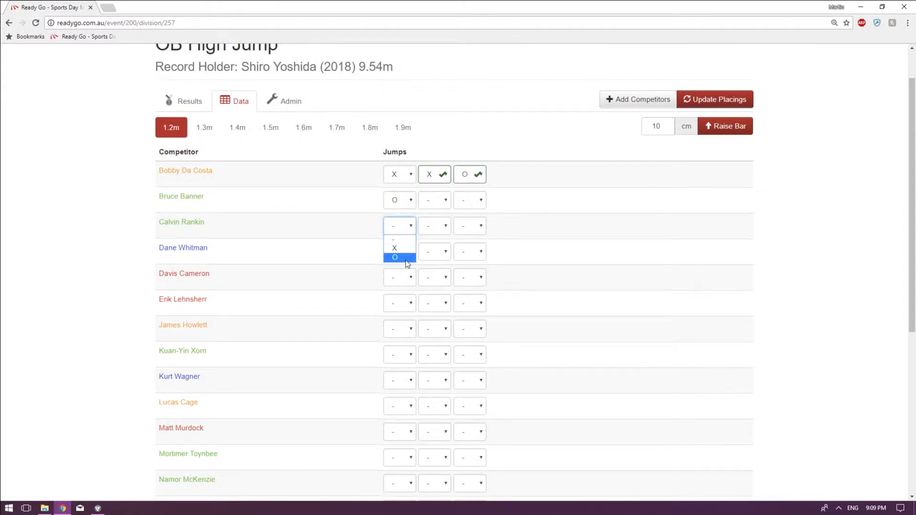
pyautogui.click(406, 258)
pyautogui.click(407, 252)
pyautogui.click(400, 283)
# Record X for all three 1.2 m jumps of the fifth competitor.
pyautogui.click(402, 278)
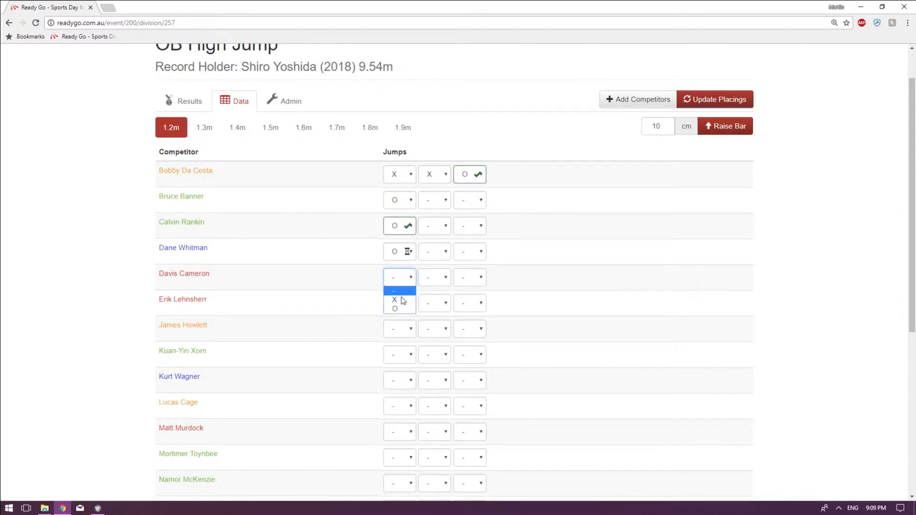
pyautogui.click(403, 301)
pyautogui.click(435, 278)
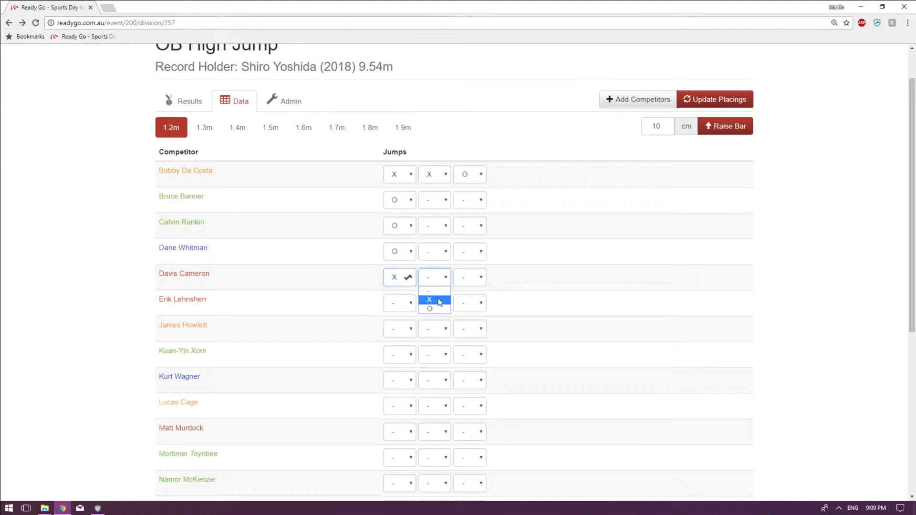
pyautogui.click(439, 300)
pyautogui.click(479, 278)
pyautogui.click(467, 300)
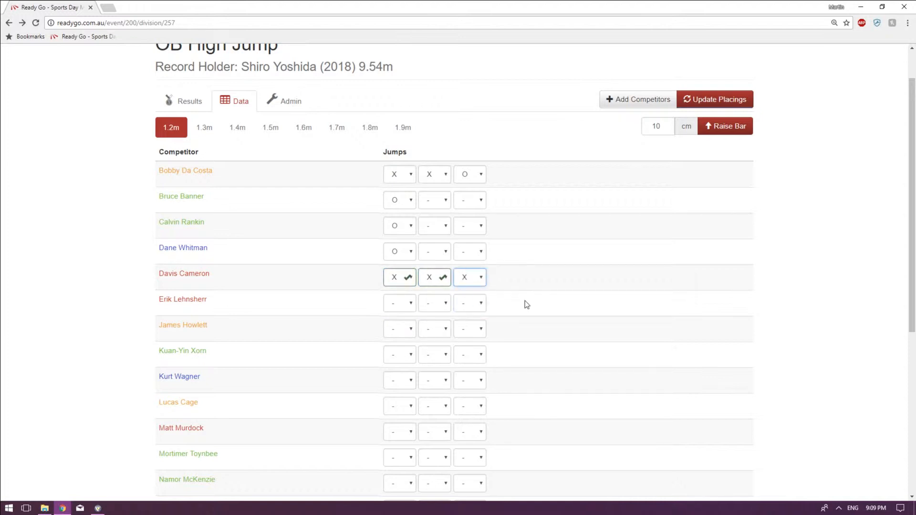
# Record X for the sixth competitor's first 1.2 m jump, and X followed by O for the seventh competitor.
pyautogui.click(396, 303)
pyautogui.click(399, 325)
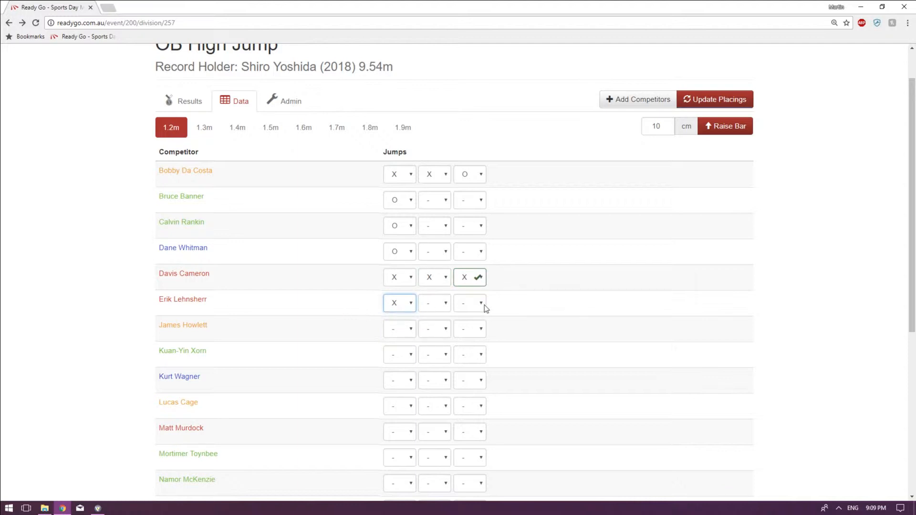
pyautogui.click(401, 329)
pyautogui.click(400, 353)
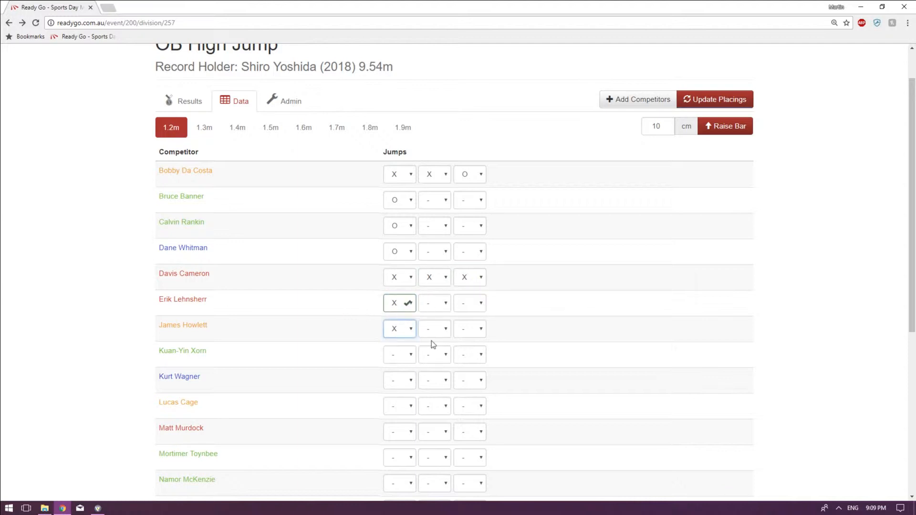
pyautogui.click(434, 329)
pyautogui.click(431, 362)
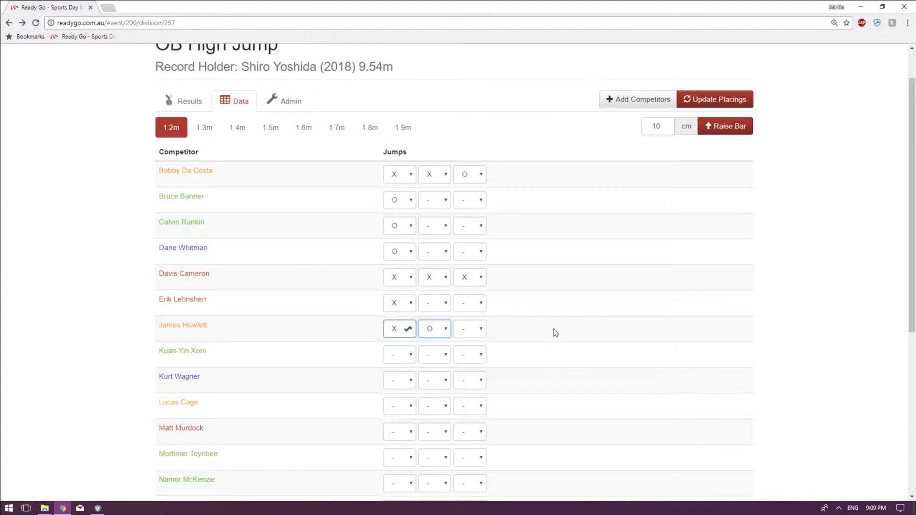
# Look over the 1.2 m competitor list and compare the descriptions of the competitor progression options for 1.3 m.
pyautogui.scroll(-5, 555, 305)
pyautogui.scroll(4, 525, 334)
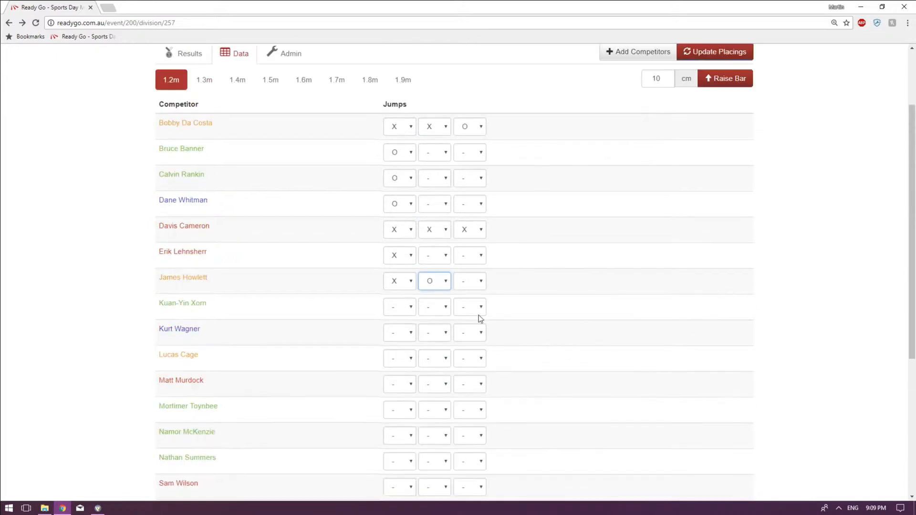
pyautogui.scroll(-4, 582, 405)
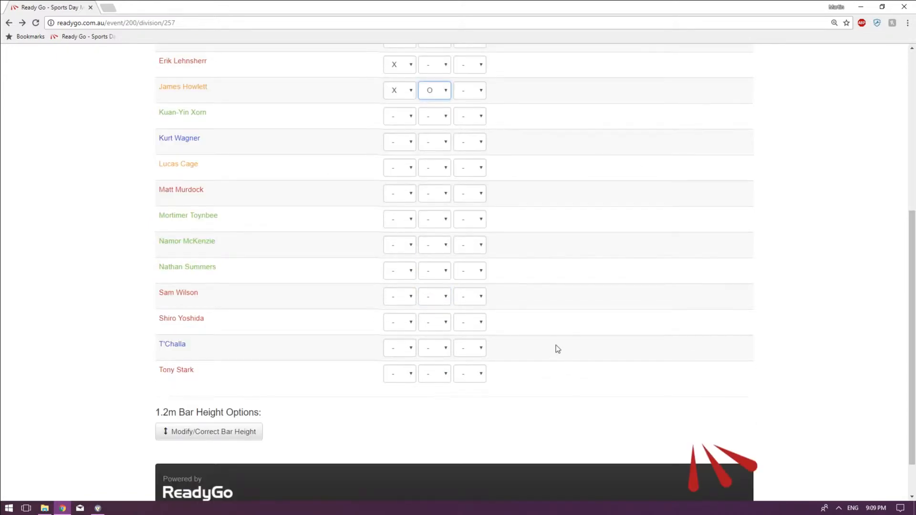
pyautogui.scroll(5, 506, 339)
pyautogui.scroll(-5, 517, 346)
pyautogui.scroll(6, 339, 272)
pyautogui.click(206, 176)
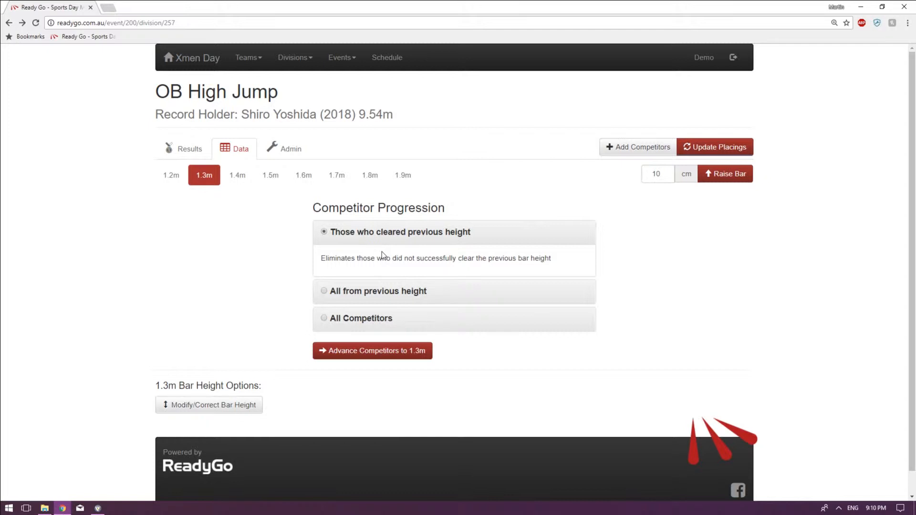
pyautogui.click(382, 290)
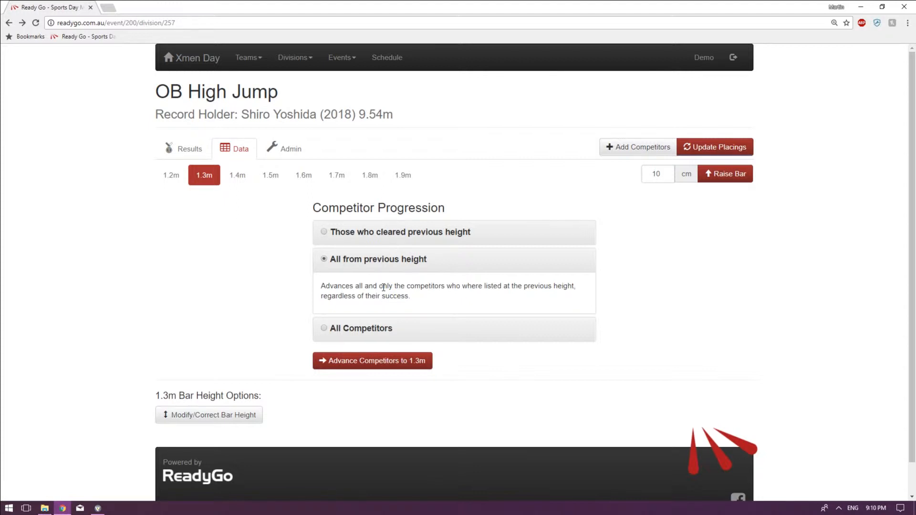
pyautogui.click(364, 328)
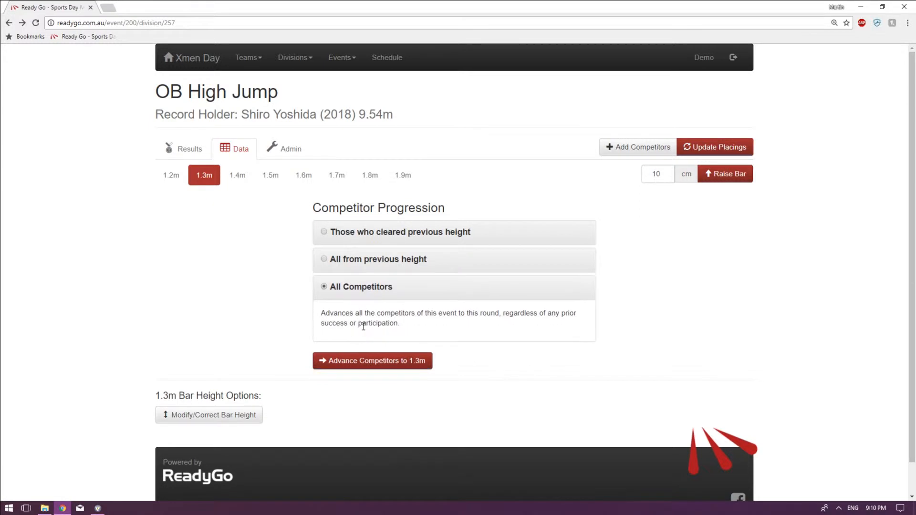
pyautogui.click(377, 262)
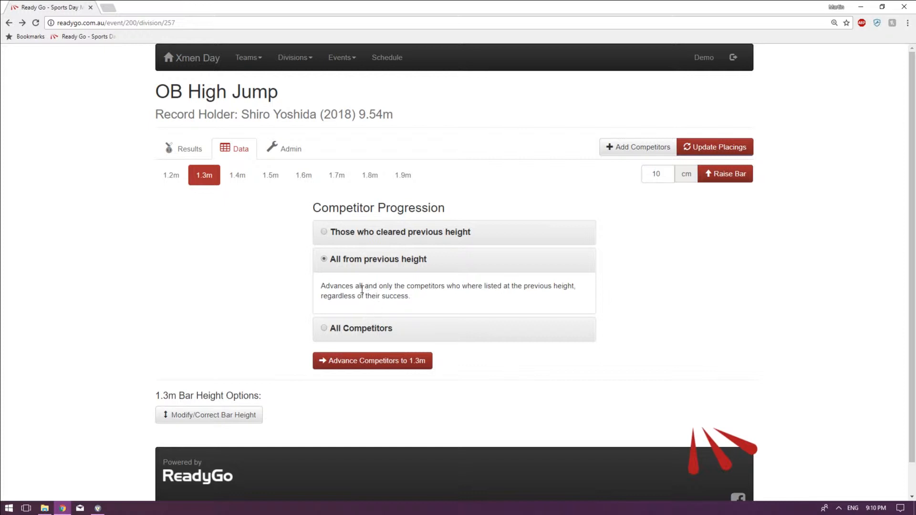
# Review the full list of competitors and their recorded jumps at the 1.2 m height.
pyautogui.click(168, 177)
pyautogui.scroll(-3, 272, 377)
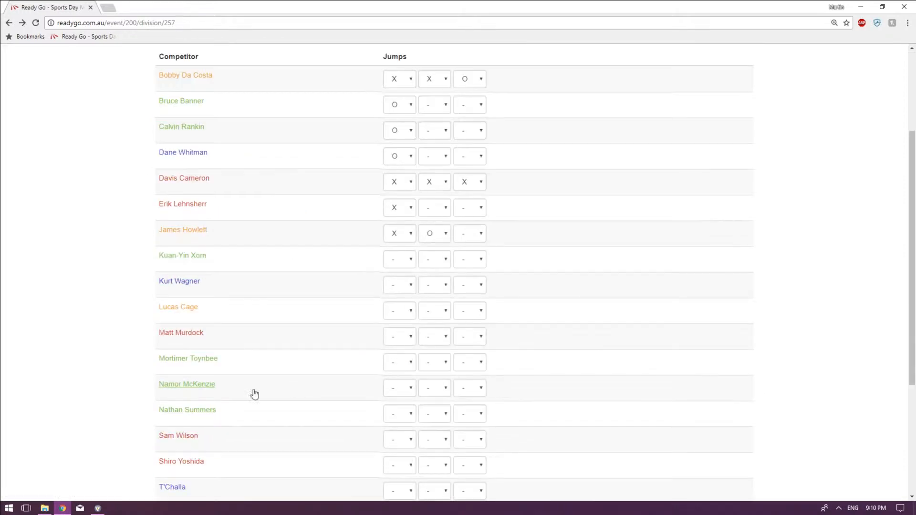
pyautogui.scroll(-2, 246, 457)
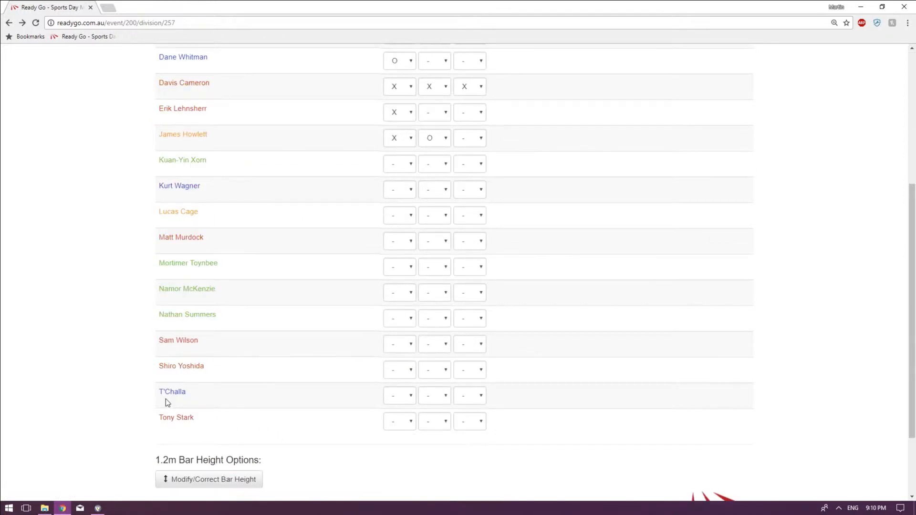
pyautogui.scroll(5, 291, 382)
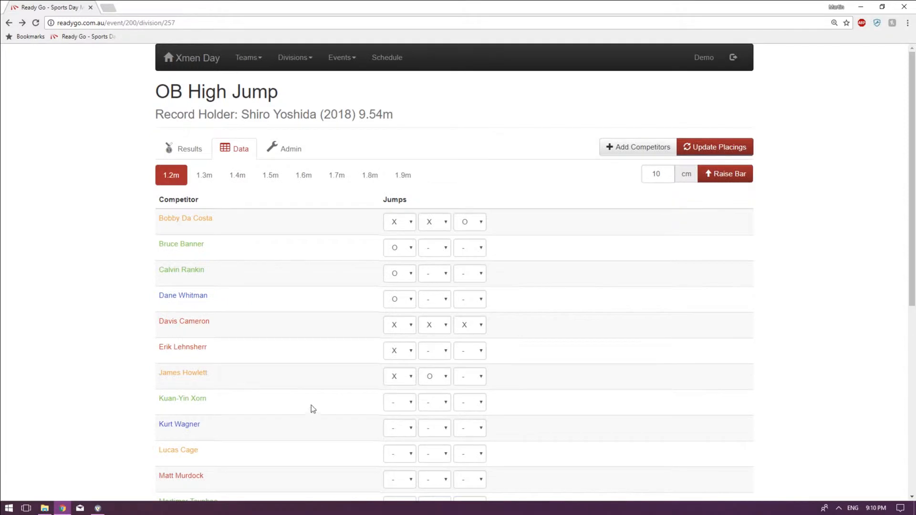
pyautogui.scroll(-5, 303, 366)
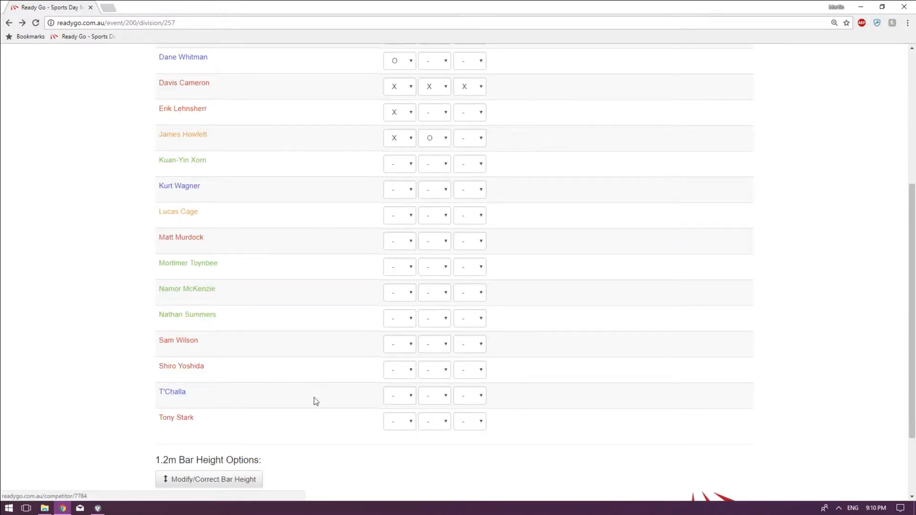
pyautogui.scroll(5, 315, 401)
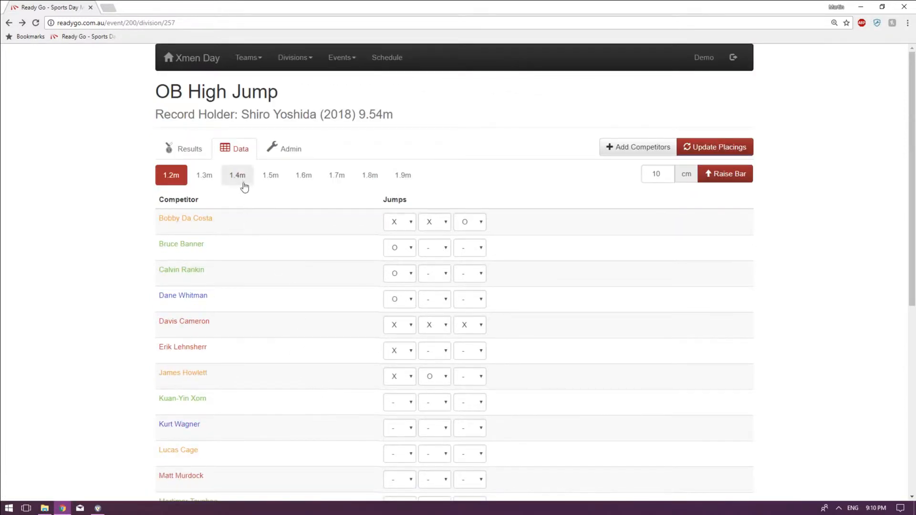
# Go through the progression options for the 1.3 m height and choose "Those who cleared previous height".
pyautogui.click(204, 177)
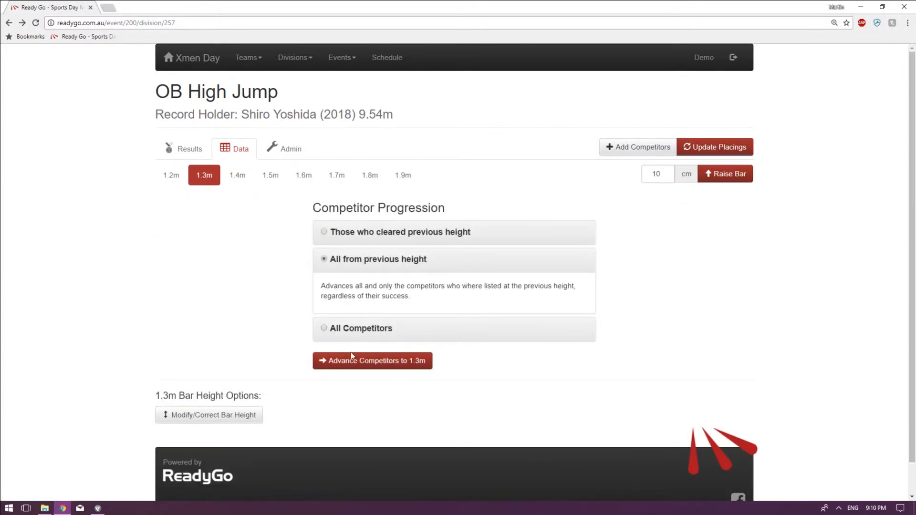
pyautogui.click(371, 330)
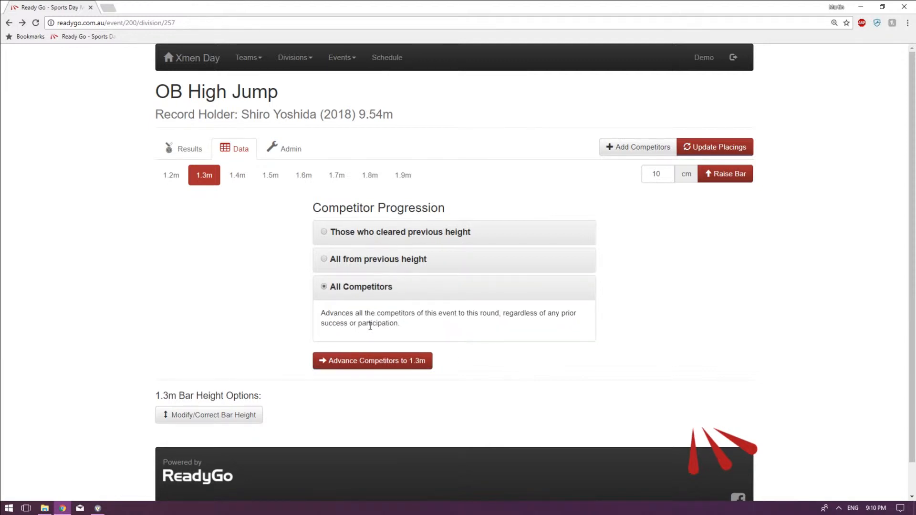
pyautogui.click(393, 261)
pyautogui.click(391, 234)
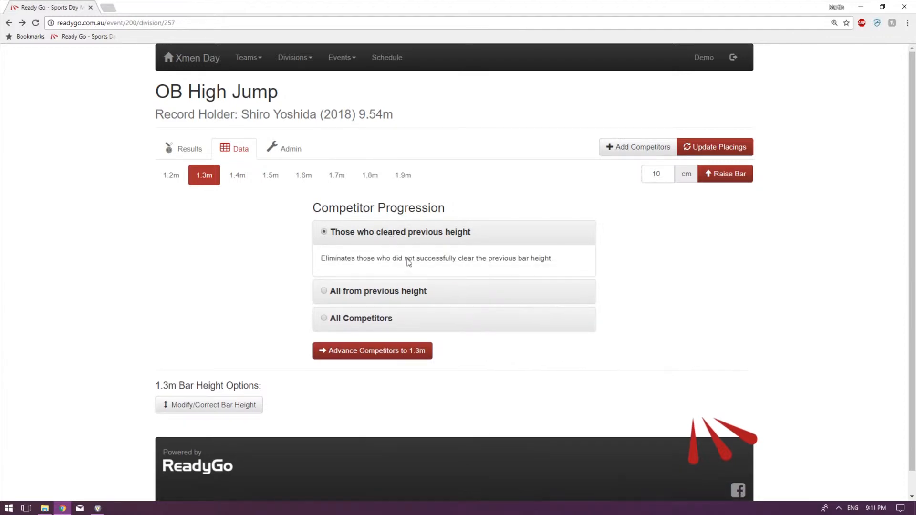
# Advance the competitors who cleared 1.2 m to 1.3 m and compare the 1.3 m list with the 1.2 m results.
pyautogui.click(387, 354)
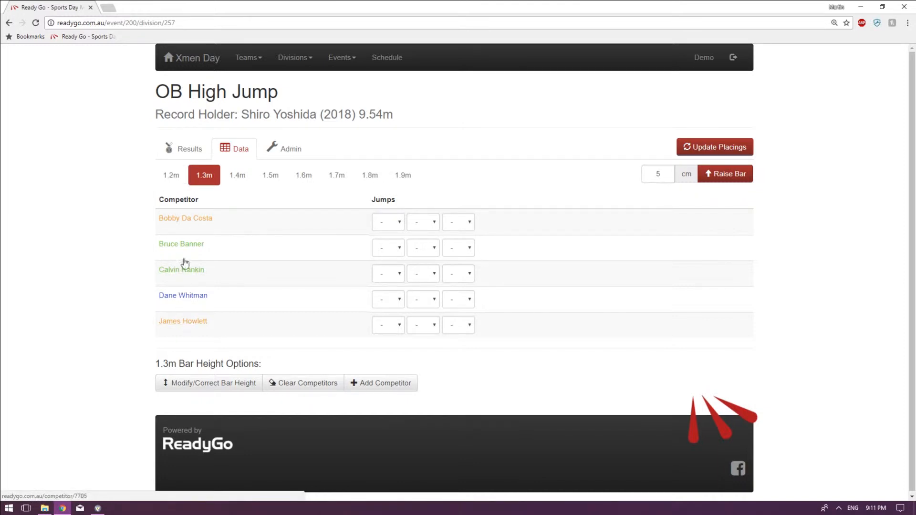
pyautogui.click(171, 175)
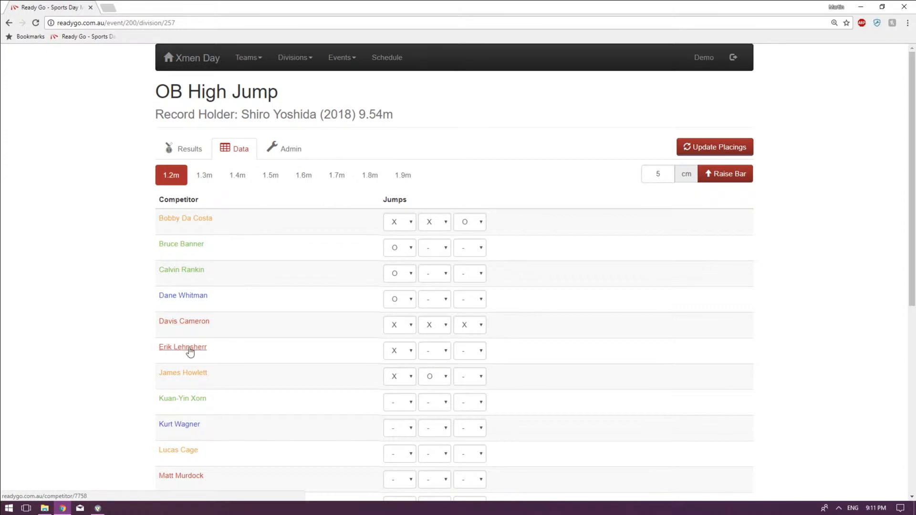
pyautogui.click(197, 182)
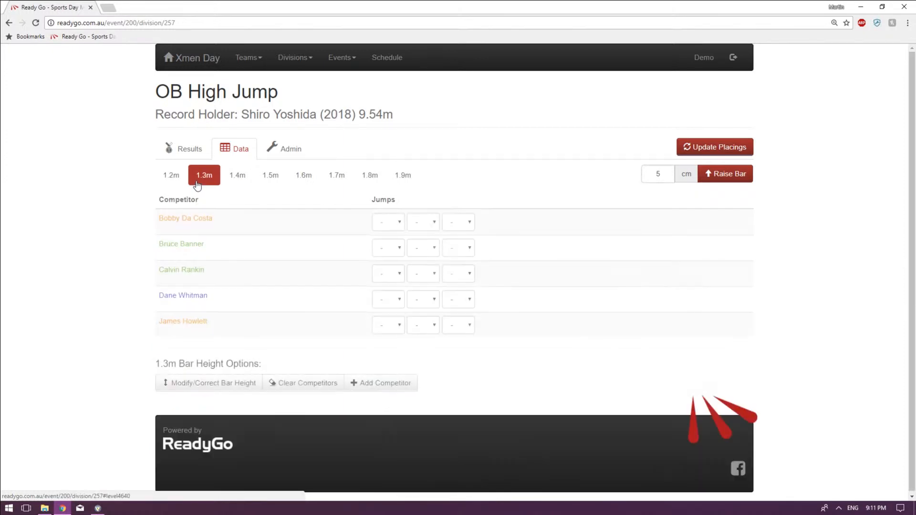
pyautogui.click(171, 175)
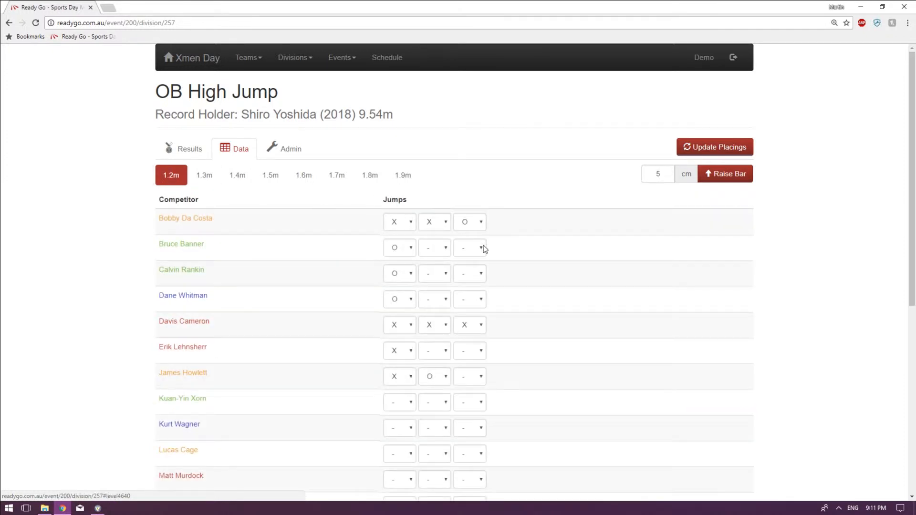
pyautogui.click(198, 177)
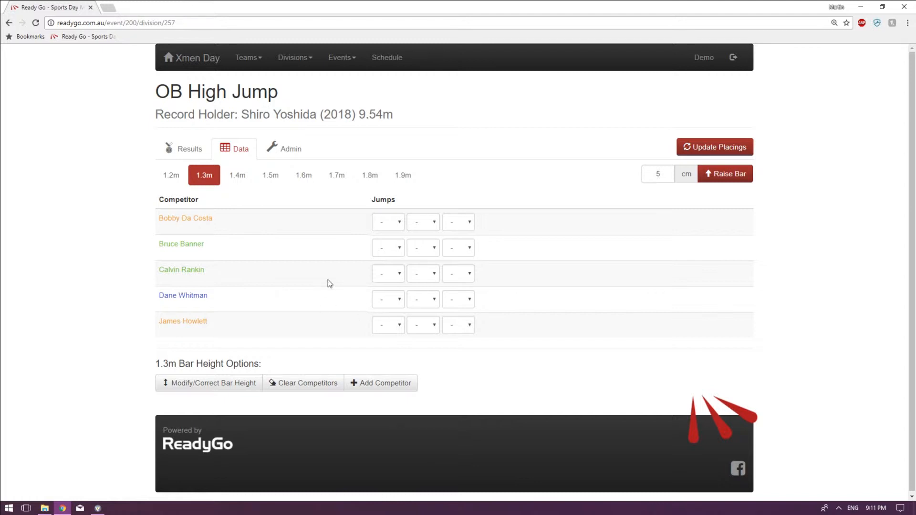
# Record O for the first 1.3 m jump of all five competitors.
pyautogui.click(389, 222)
pyautogui.click(387, 253)
pyautogui.click(386, 249)
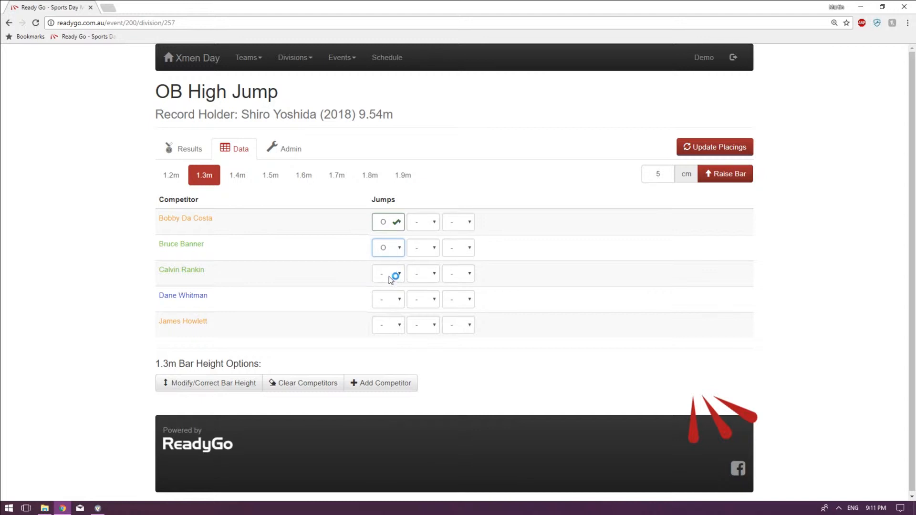
pyautogui.click(388, 276)
pyautogui.click(389, 302)
pyautogui.click(390, 303)
pyautogui.click(390, 329)
pyautogui.click(390, 325)
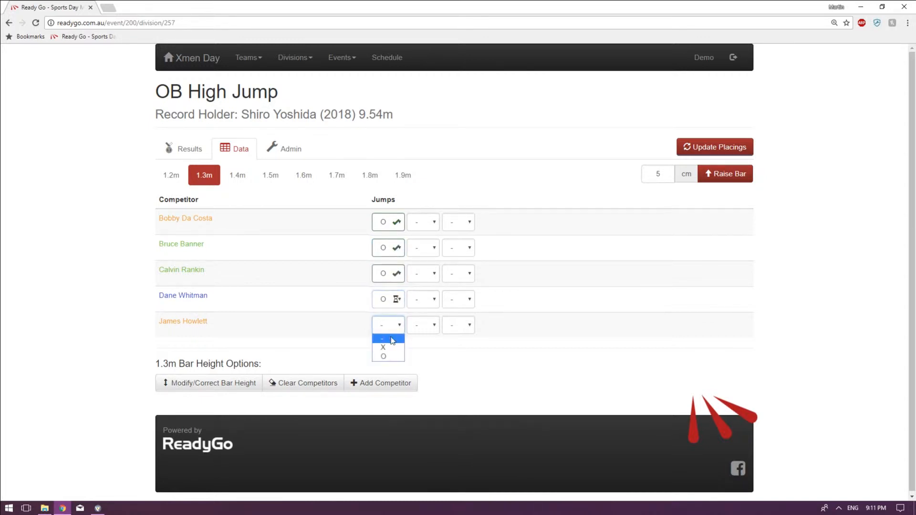
pyautogui.click(388, 354)
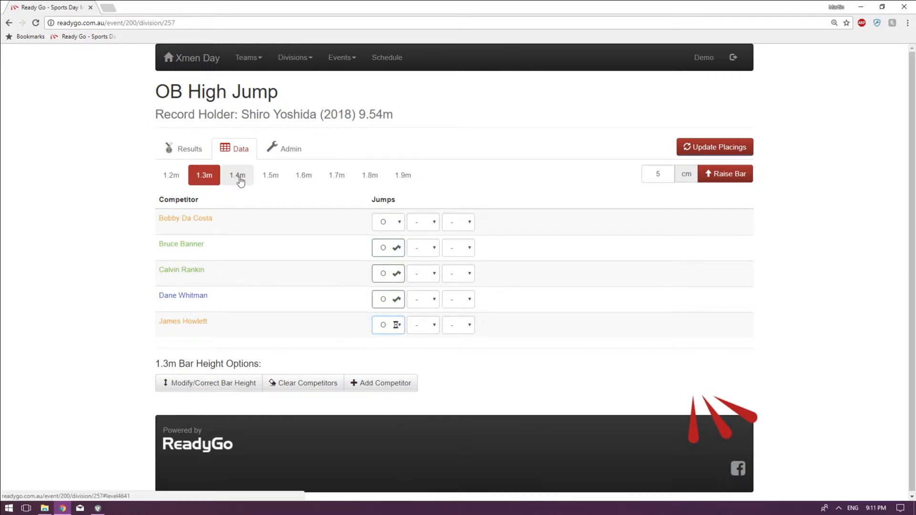
# Advance those who cleared 1.3 m to 1.4 m and check the full 1.2 m competitor list for someone missing from 1.4 m.
pyautogui.click(239, 177)
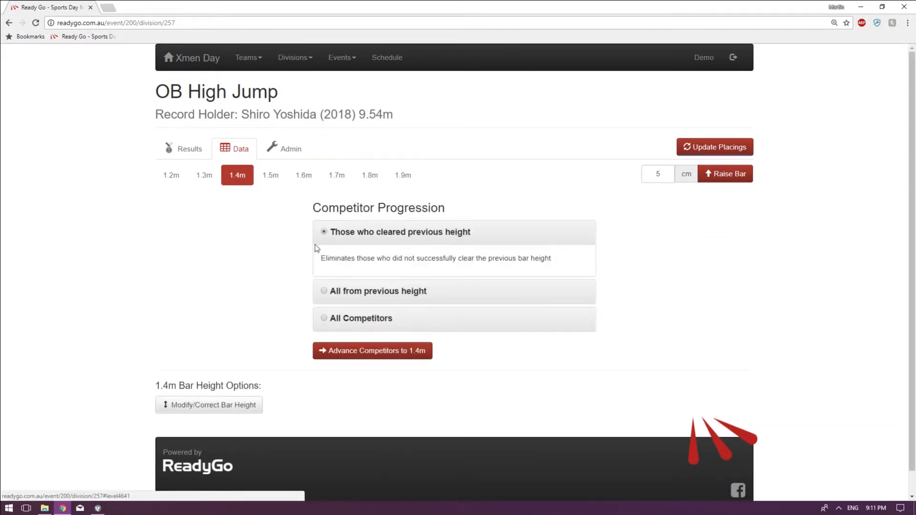
pyautogui.click(393, 352)
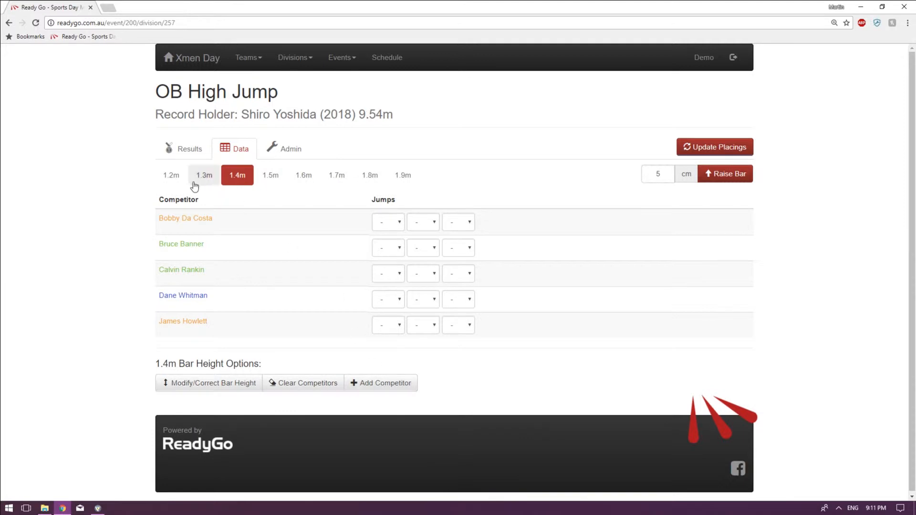
pyautogui.click(171, 176)
pyautogui.scroll(-4, 262, 315)
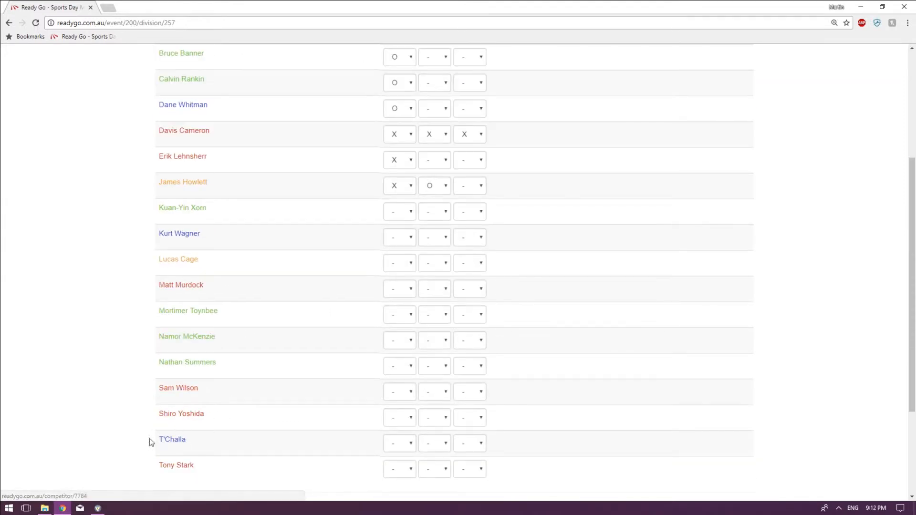
pyautogui.scroll(4, 280, 438)
pyautogui.click(244, 177)
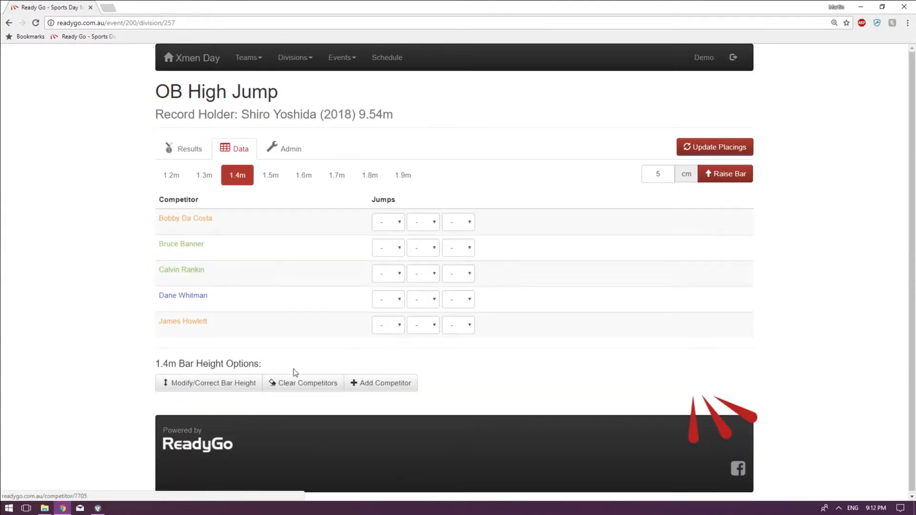
# Add the second-to-last competitor from the 1.2 m list to the 1.4 m height.
pyautogui.click(381, 387)
pyautogui.click(428, 109)
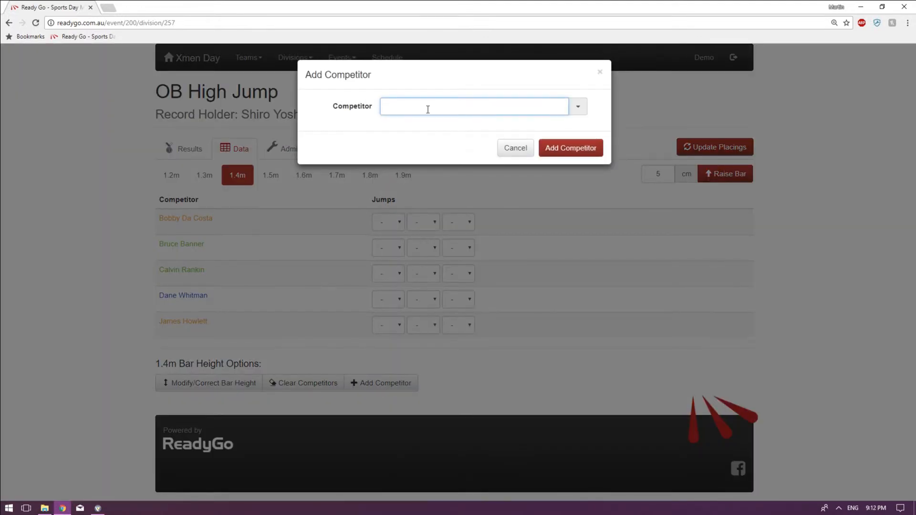
pyautogui.write('T')
pyautogui.press('Return')
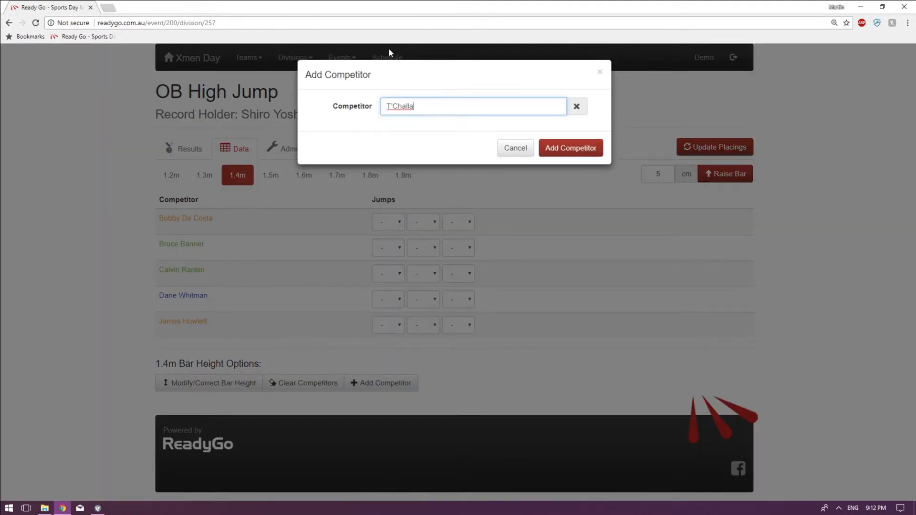
pyautogui.click(567, 152)
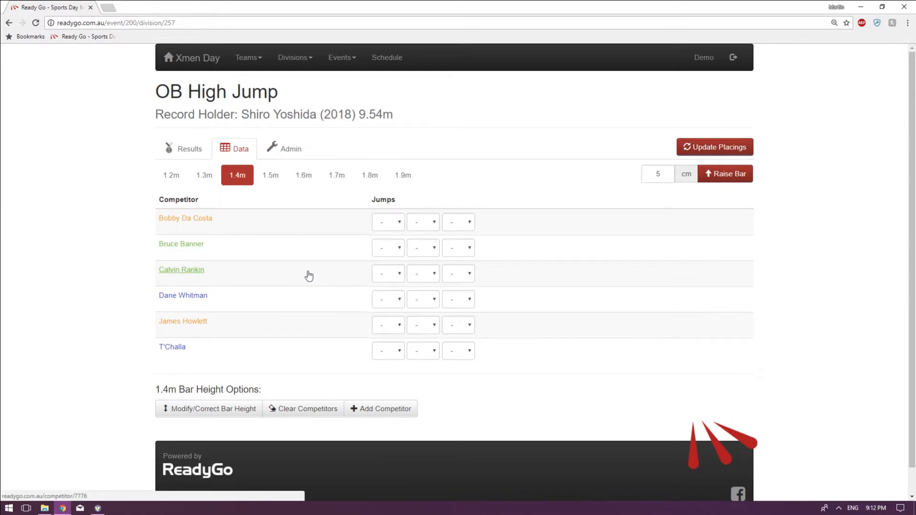
# At 1.4 m, record X for the first competitor's first jump, and X, X, O for the second competitor.
pyautogui.click(390, 222)
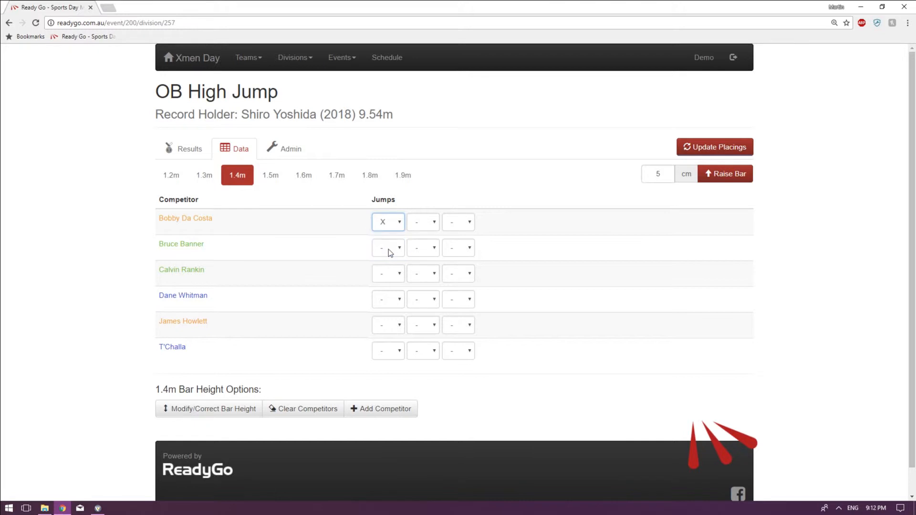
pyautogui.click(389, 248)
pyautogui.click(387, 270)
pyautogui.click(431, 247)
pyautogui.click(417, 270)
pyautogui.click(471, 251)
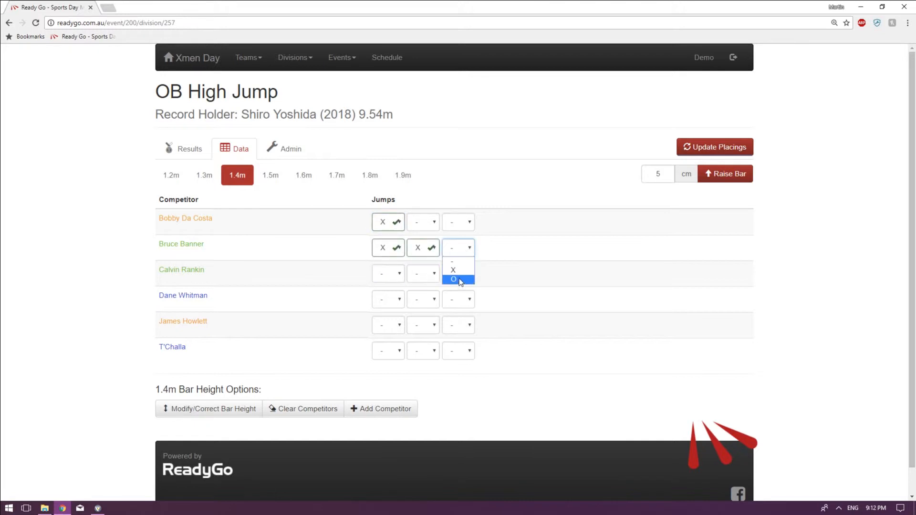
pyautogui.click(453, 282)
# At 1.4 m, record X, O for the third competitor and O for the first jumps of the fourth, fifth and sixth competitors.
pyautogui.click(387, 275)
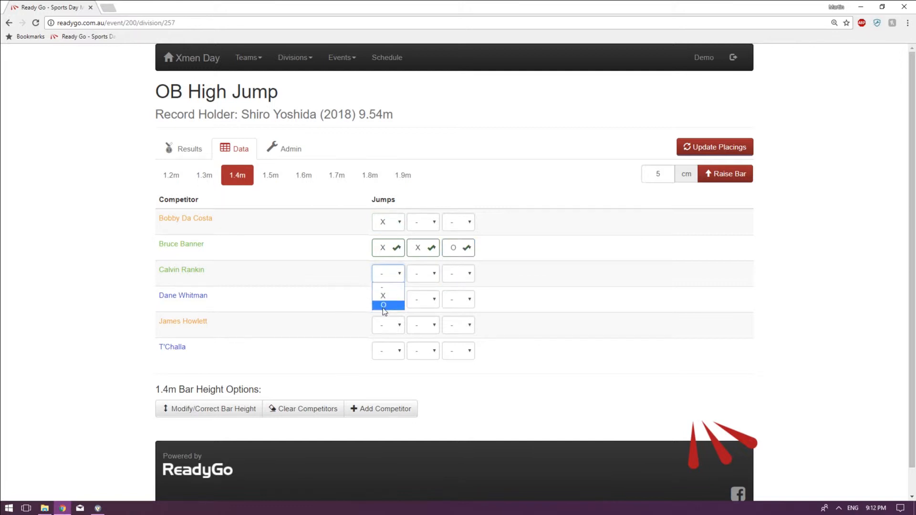
pyautogui.click(387, 296)
pyautogui.click(420, 274)
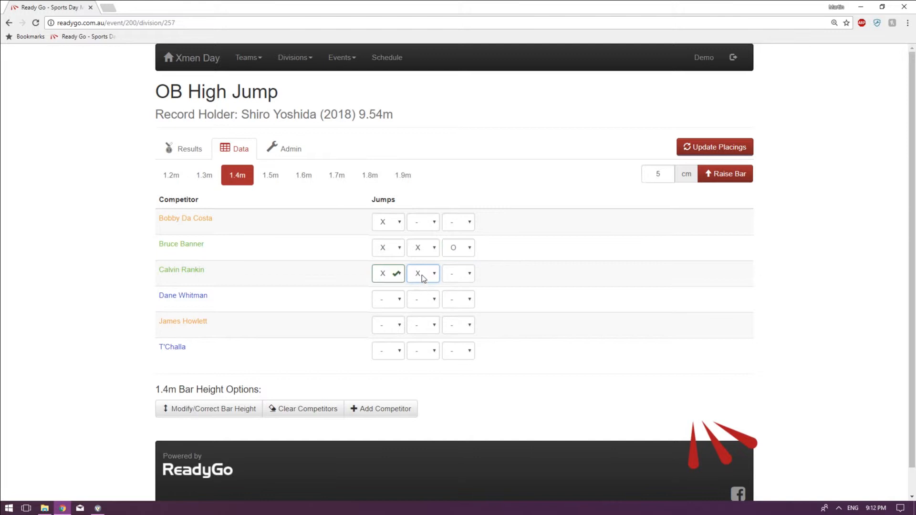
pyautogui.click(422, 274)
pyautogui.click(386, 301)
pyautogui.click(385, 327)
pyautogui.click(386, 325)
pyautogui.click(387, 352)
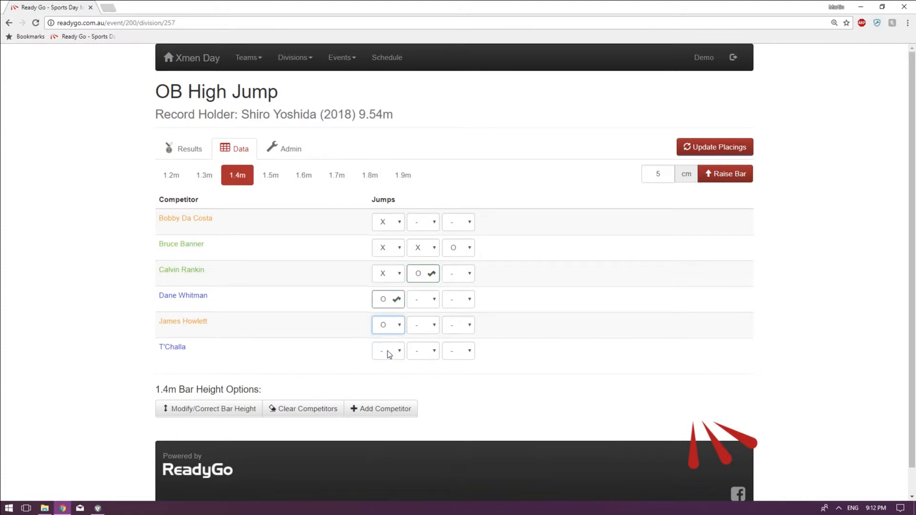
pyautogui.click(387, 352)
pyautogui.click(391, 351)
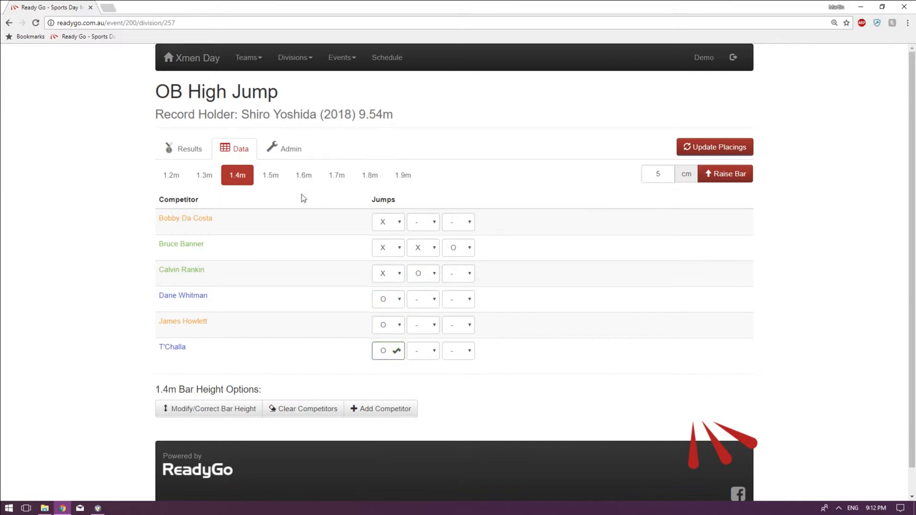
# Advance the competitors who cleared 1.4 m to 1.5 m and compare the 1.5 m list with the 1.4 m results.
pyautogui.click(271, 175)
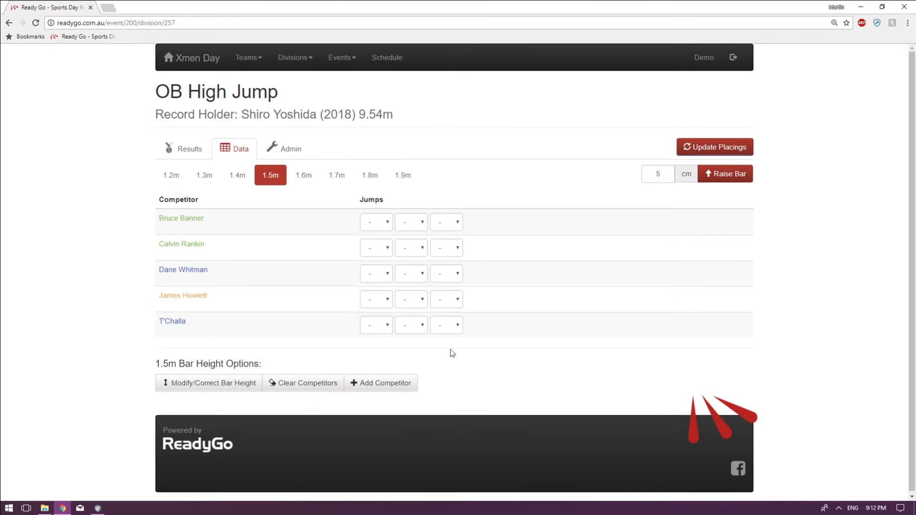
pyautogui.click(237, 175)
pyautogui.click(268, 177)
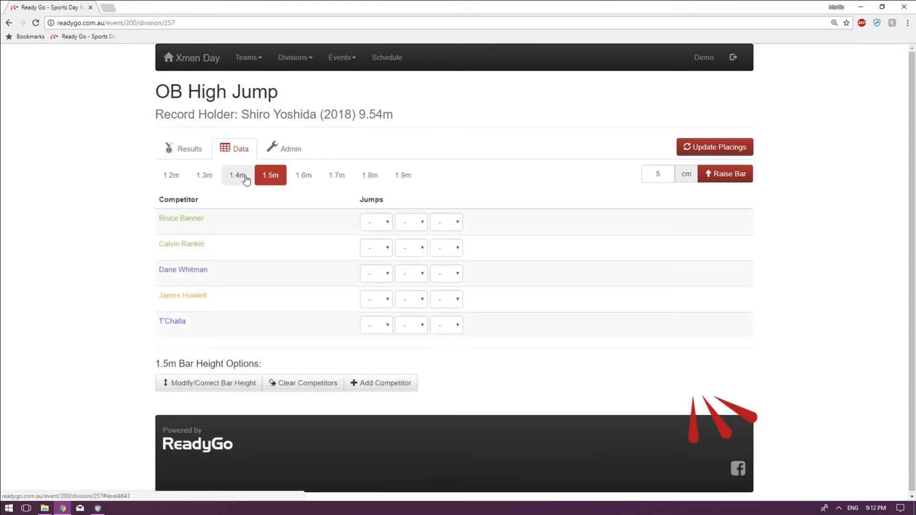
pyautogui.click(241, 178)
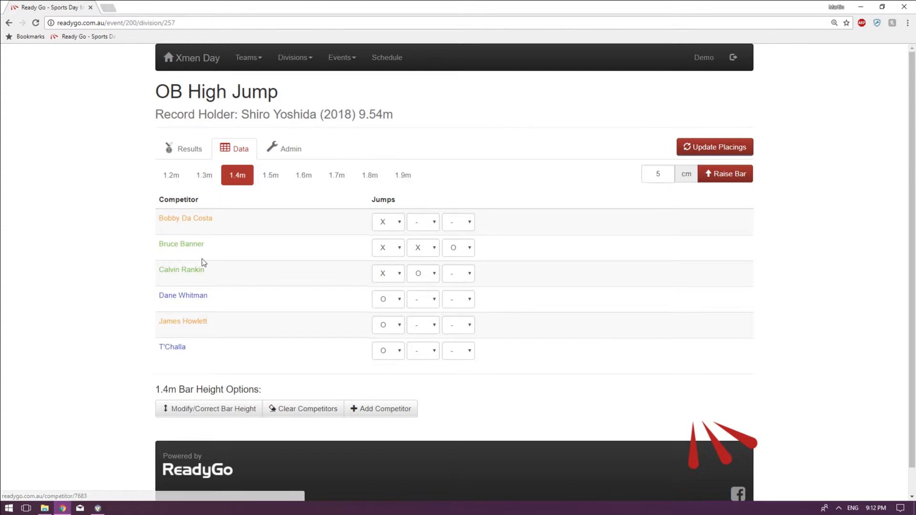
# Record X for all three 1.5 m jumps of the second competitor.
pyautogui.click(274, 177)
pyautogui.click(376, 248)
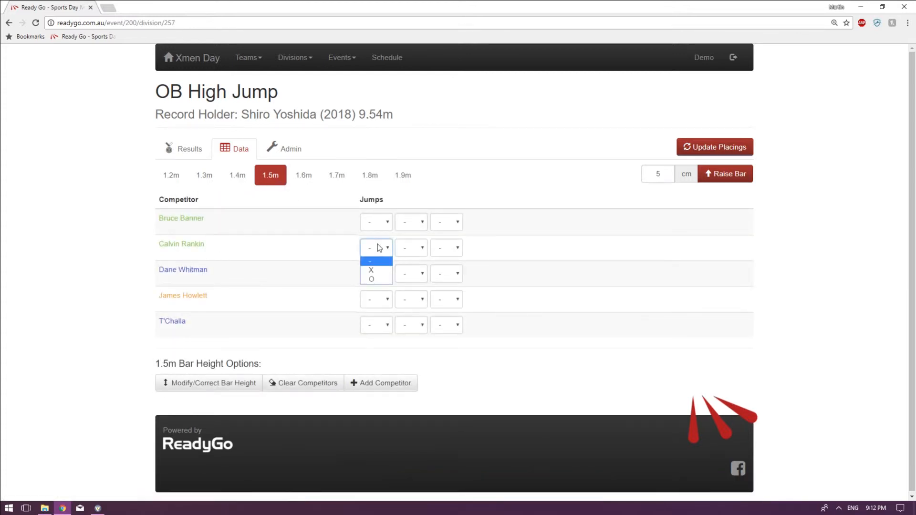
pyautogui.click(373, 270)
pyautogui.click(412, 248)
pyautogui.click(409, 270)
pyautogui.click(447, 248)
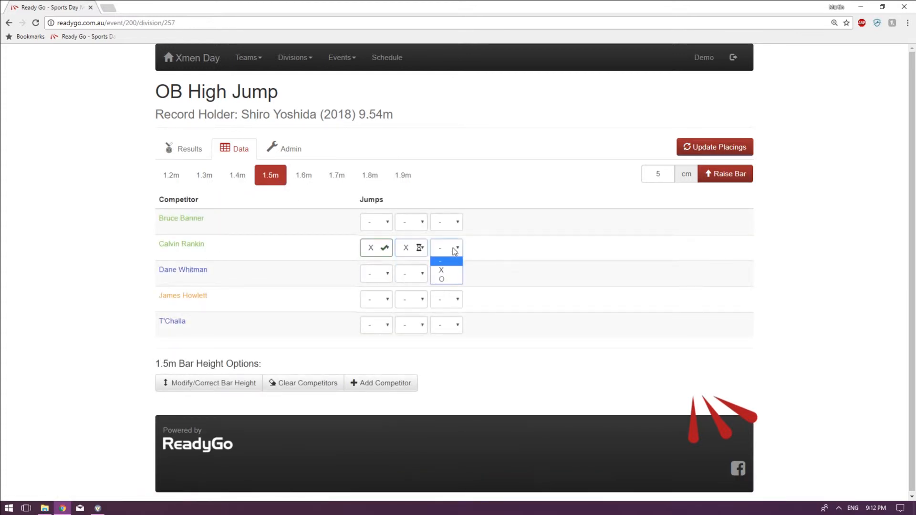
pyautogui.click(442, 271)
# Record X for all three 1.5 m jumps of the first competitor.
pyautogui.click(377, 222)
pyautogui.click(374, 245)
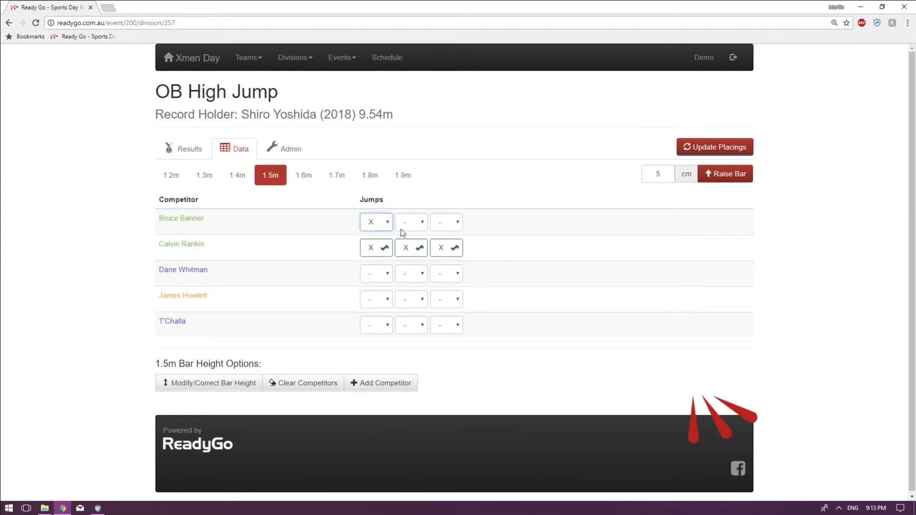
pyautogui.click(411, 222)
pyautogui.click(406, 244)
pyautogui.click(446, 222)
pyautogui.click(442, 245)
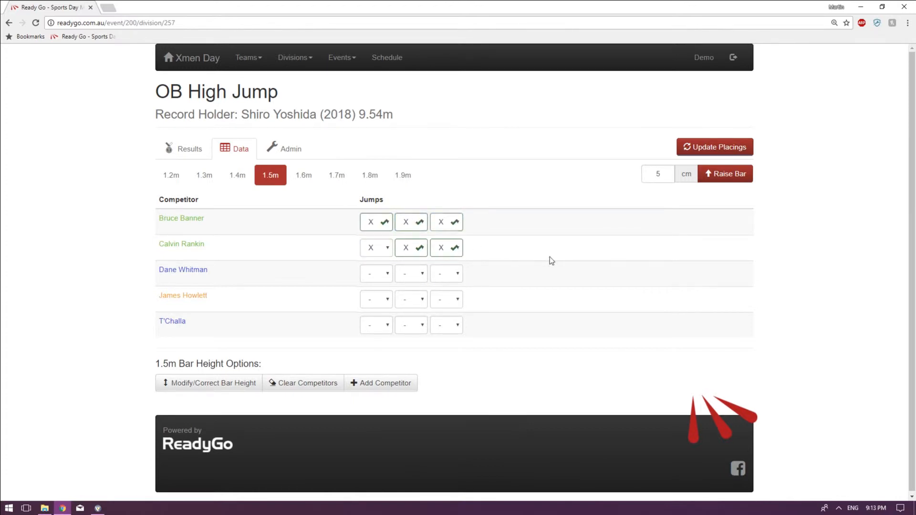
# After checking the 1.4 m results, record 1.5 m jumps: X, O for the third competitor and O for the fourth and fifth.
pyautogui.click(240, 181)
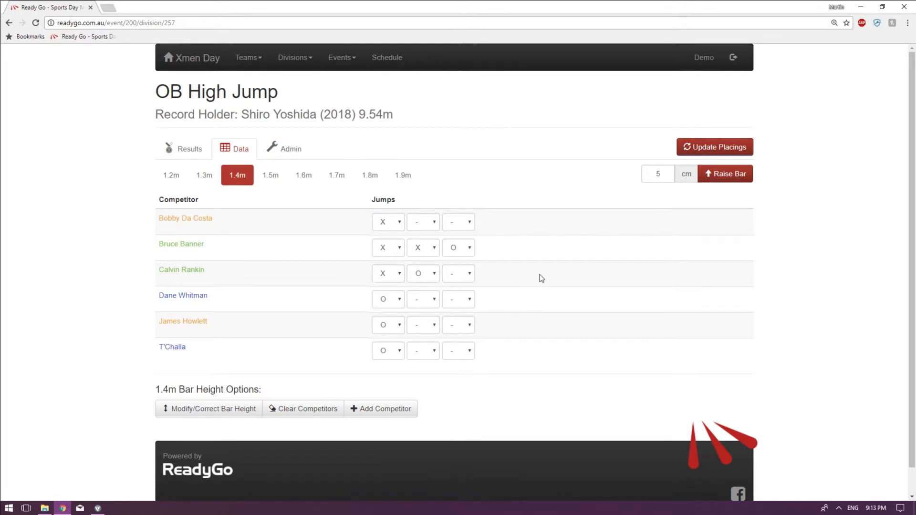
pyautogui.click(272, 178)
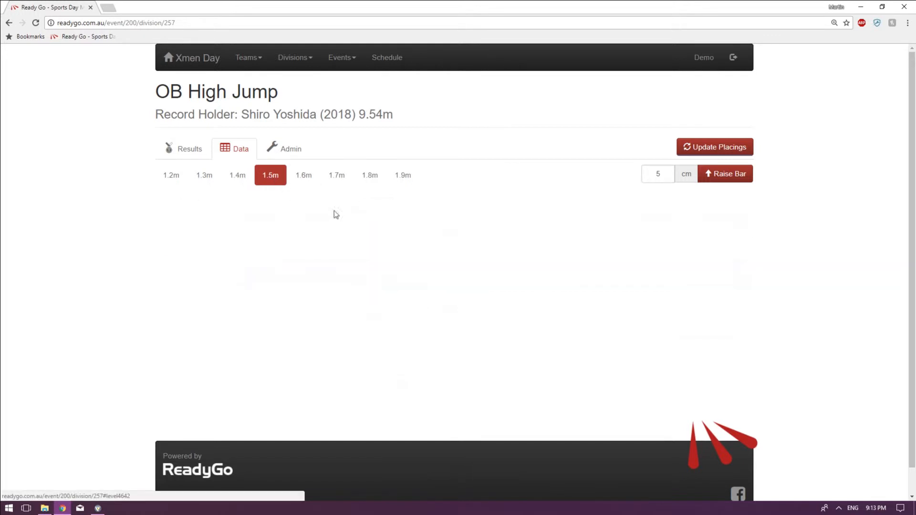
pyautogui.click(377, 274)
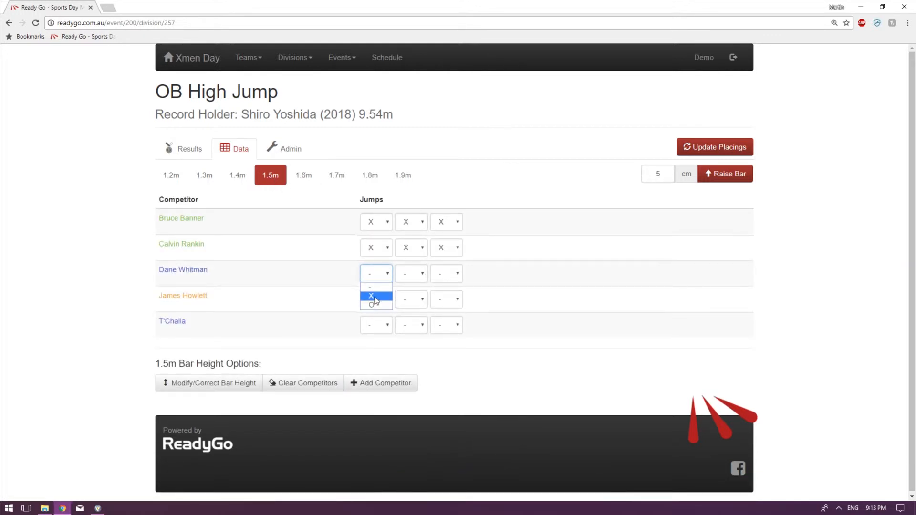
pyautogui.click(375, 296)
pyautogui.click(411, 273)
pyautogui.click(405, 304)
pyautogui.click(376, 299)
pyautogui.click(379, 327)
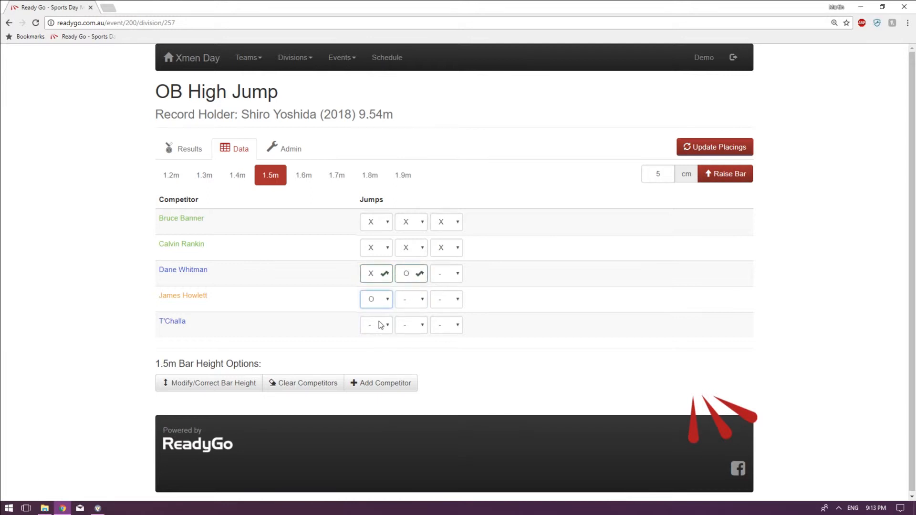
pyautogui.click(375, 356)
# Advance the competitors who cleared 1.5 m to 1.6 m and check the 1.6 m list against the 1.5 m results.
pyautogui.click(304, 176)
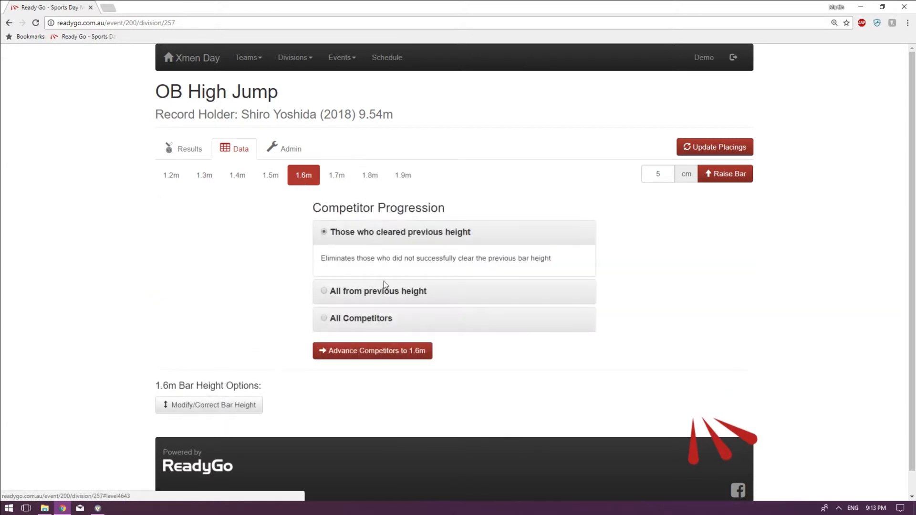
pyautogui.click(394, 352)
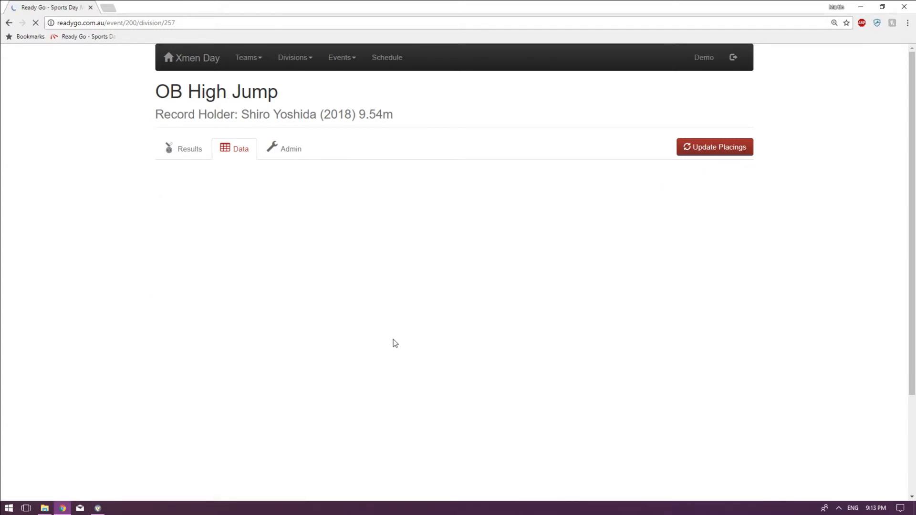
pyautogui.click(279, 183)
pyautogui.click(306, 178)
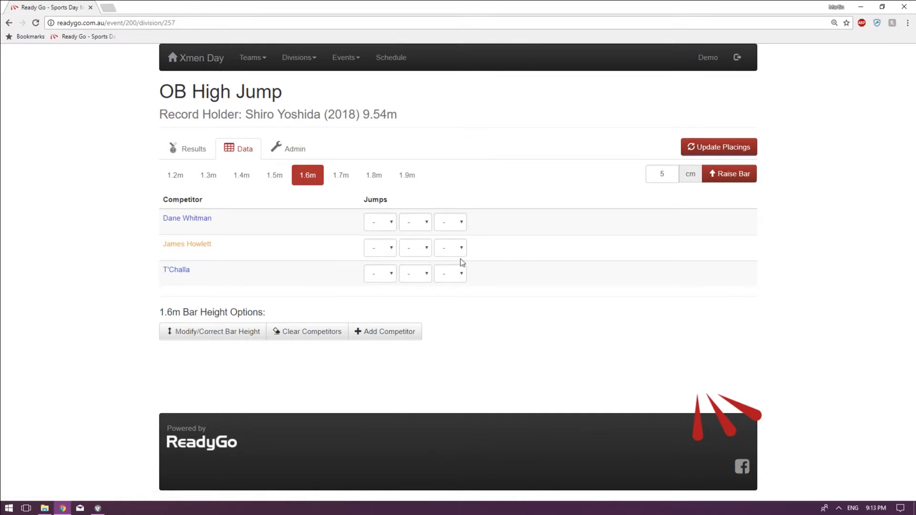
# Refresh the results and compare each competitor's best height with the 1.2 m, 1.3 m and 1.4 m jumps.
pyautogui.click(185, 153)
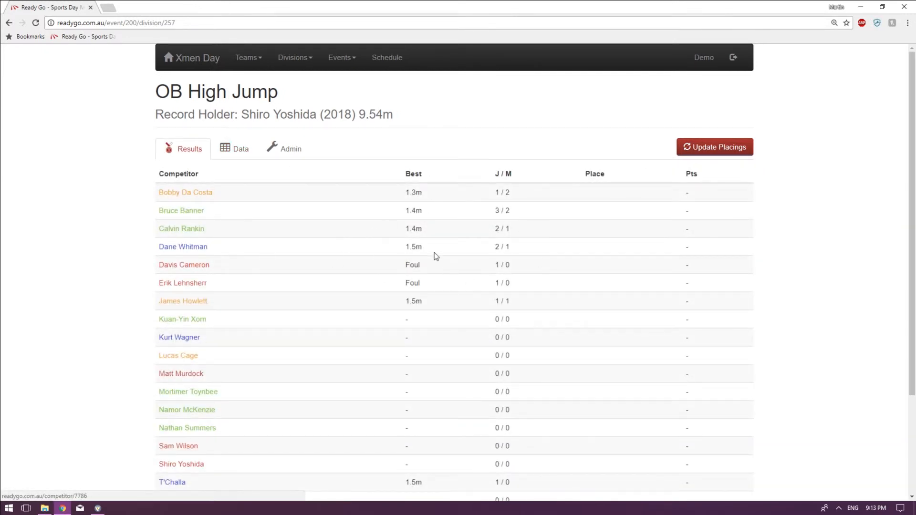
pyautogui.click(31, 24)
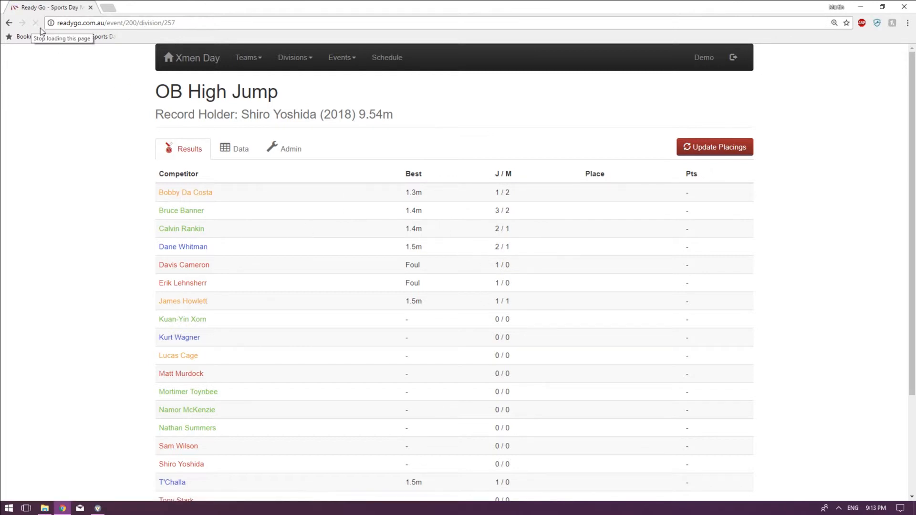
pyautogui.scroll(-1, 427, 230)
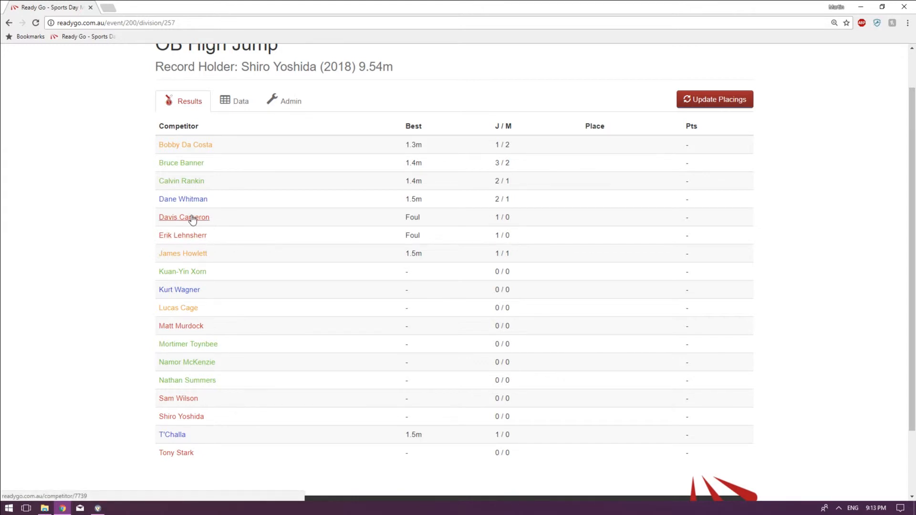
pyautogui.click(241, 101)
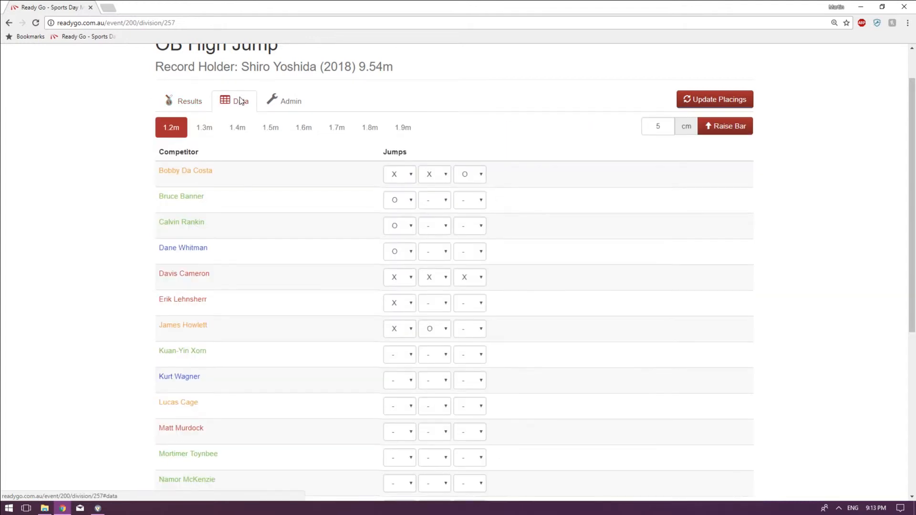
pyautogui.click(193, 127)
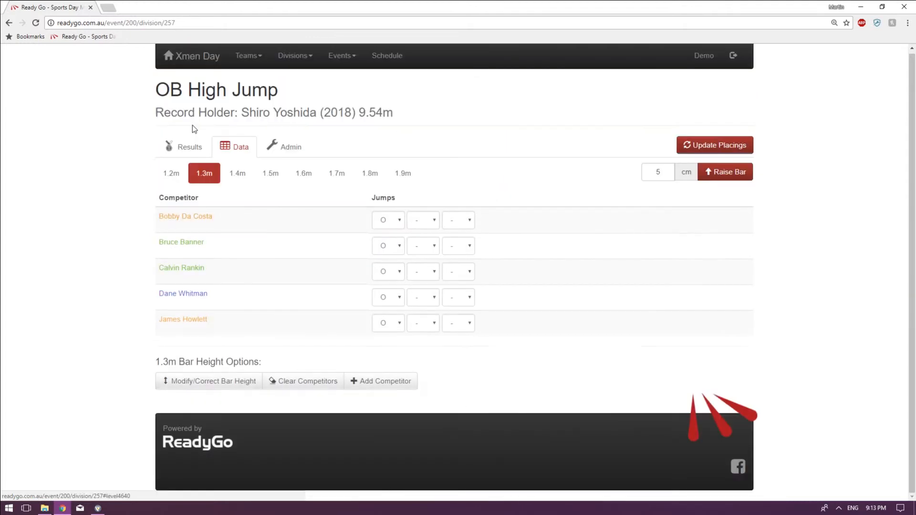
pyautogui.click(234, 171)
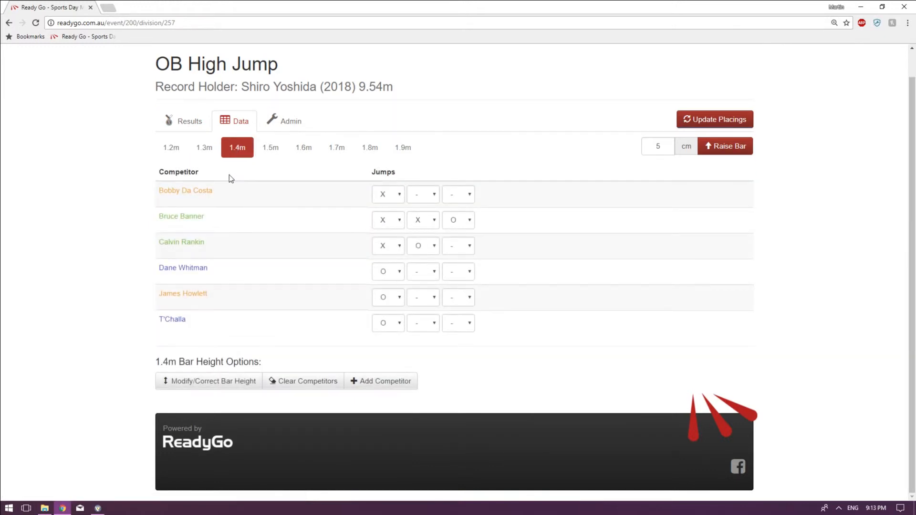
pyautogui.click(187, 123)
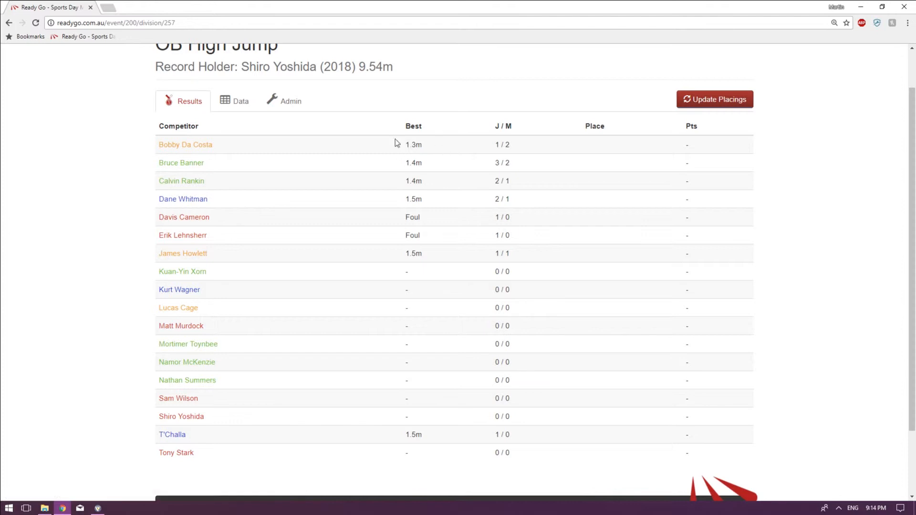
# Review the 1.5 m jumps, then examine the J / M tie-breaking values of the competitors tied at 1.4 m in the results.
pyautogui.click(233, 102)
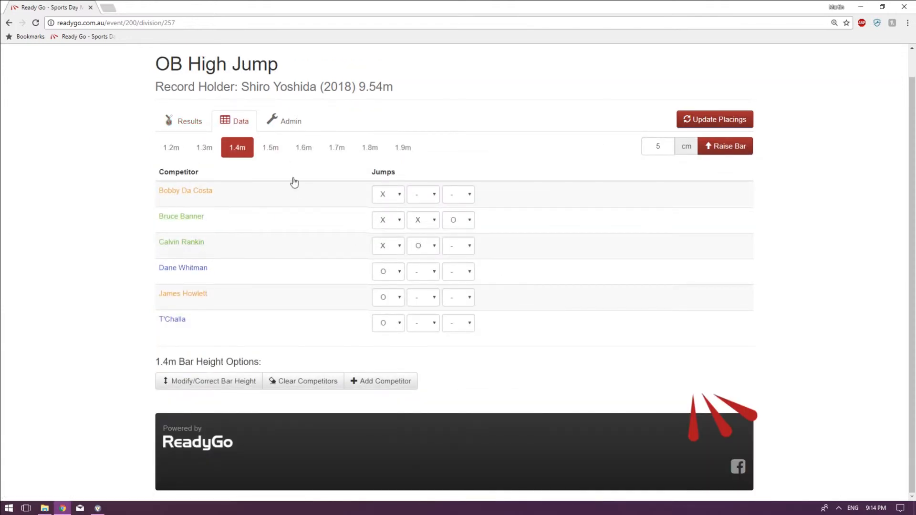
pyautogui.click(271, 148)
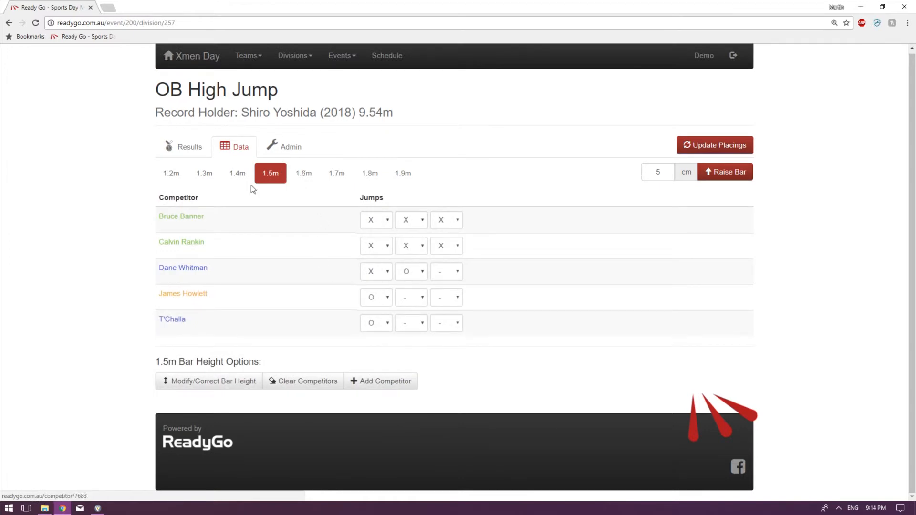
pyautogui.click(176, 149)
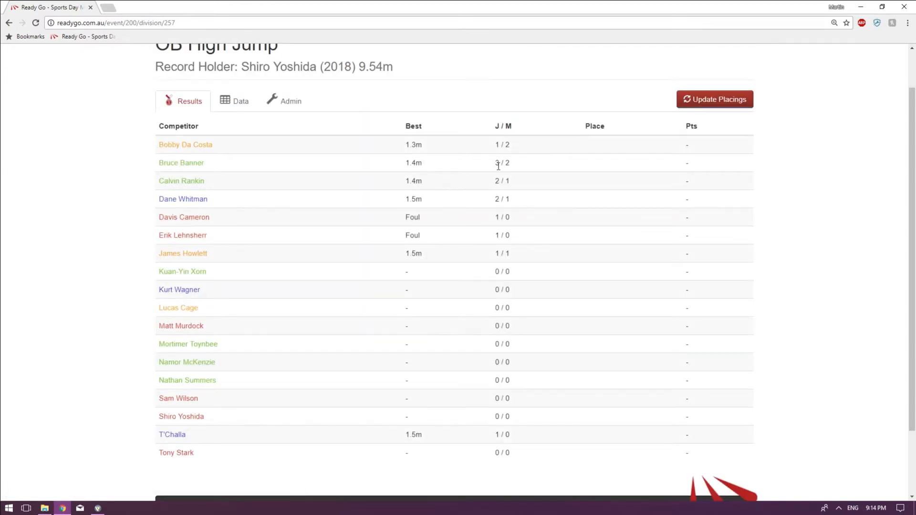
pyautogui.moveTo(502, 128)
pyautogui.moveTo(497, 163); pyautogui.dragTo(500, 180)
pyautogui.click(498, 180)
pyautogui.moveTo(509, 125)
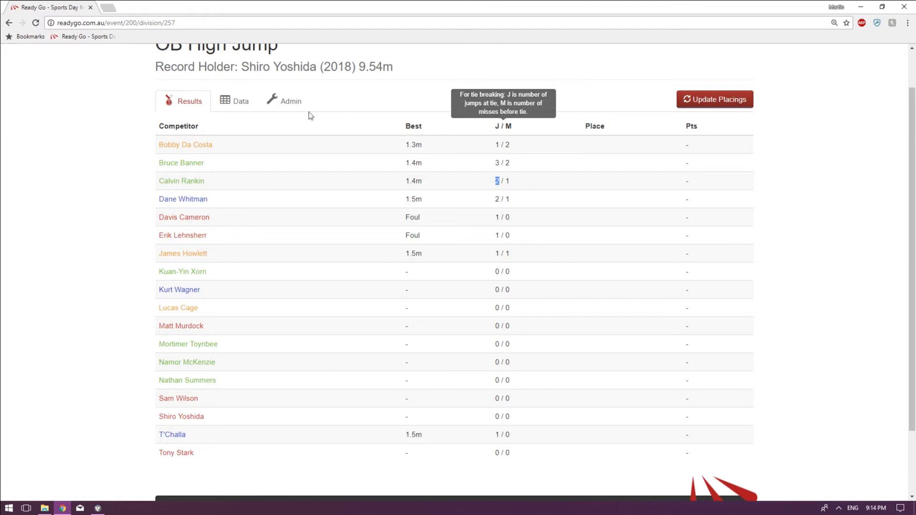
# Record the first competitor's 1.6 m jumps as X, X, O.
pyautogui.click(242, 103)
pyautogui.click(308, 177)
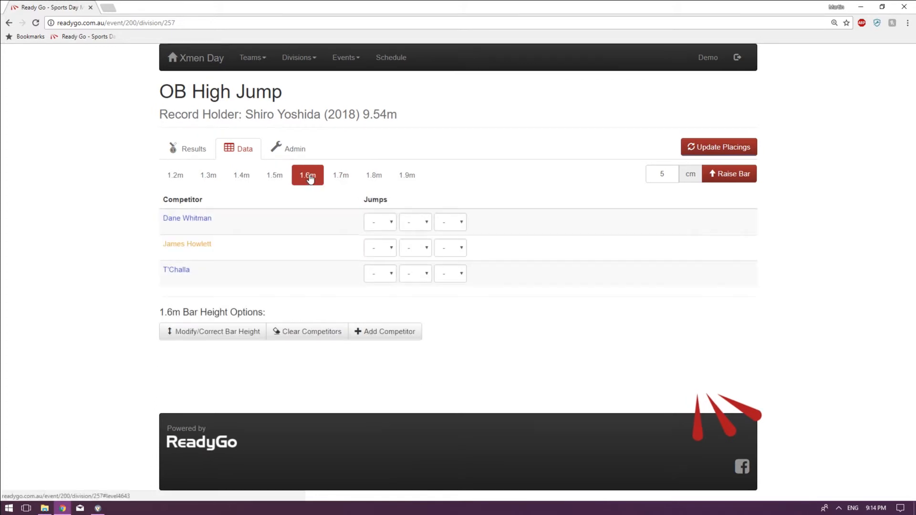
pyautogui.click(380, 221)
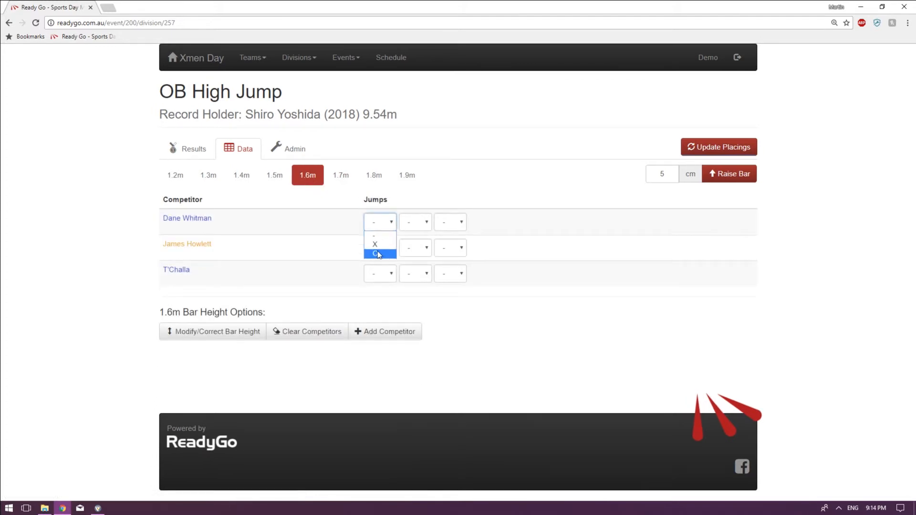
pyautogui.click(376, 244)
pyautogui.click(413, 222)
pyautogui.click(410, 244)
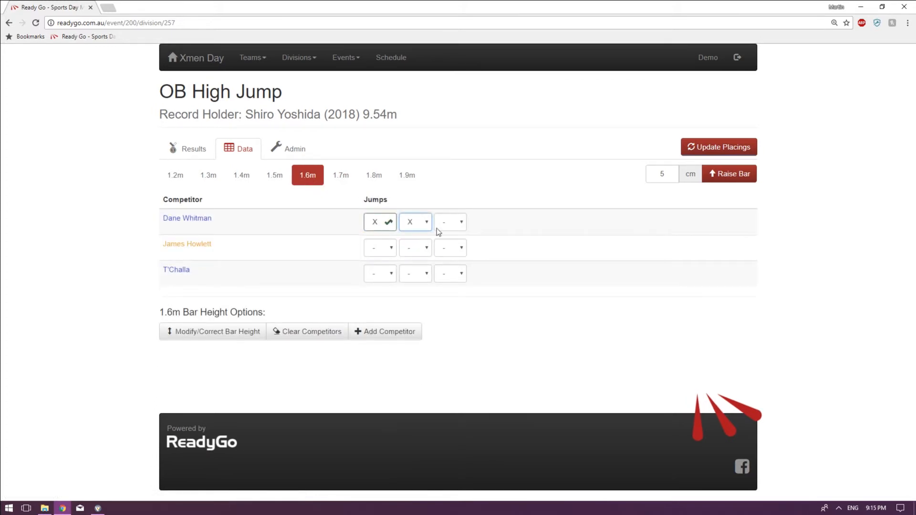
pyautogui.click(449, 222)
pyautogui.click(446, 255)
# Record O for the first 1.6 m jump of both the third and second competitors.
pyautogui.click(375, 274)
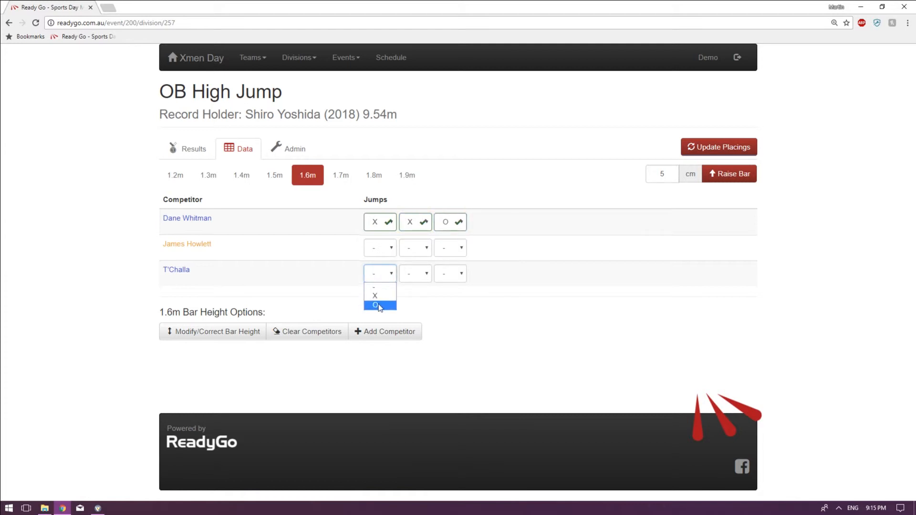
pyautogui.click(375, 307)
pyautogui.click(382, 249)
pyautogui.click(375, 280)
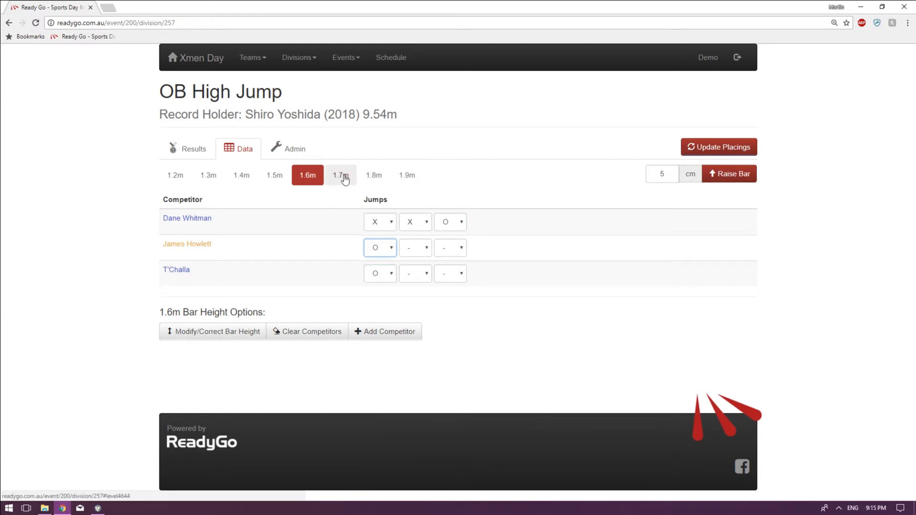
# Advance the competitors who cleared 1.6 m to 1.7 m and check the 1.7 m list against the 1.6 m results.
pyautogui.click(344, 178)
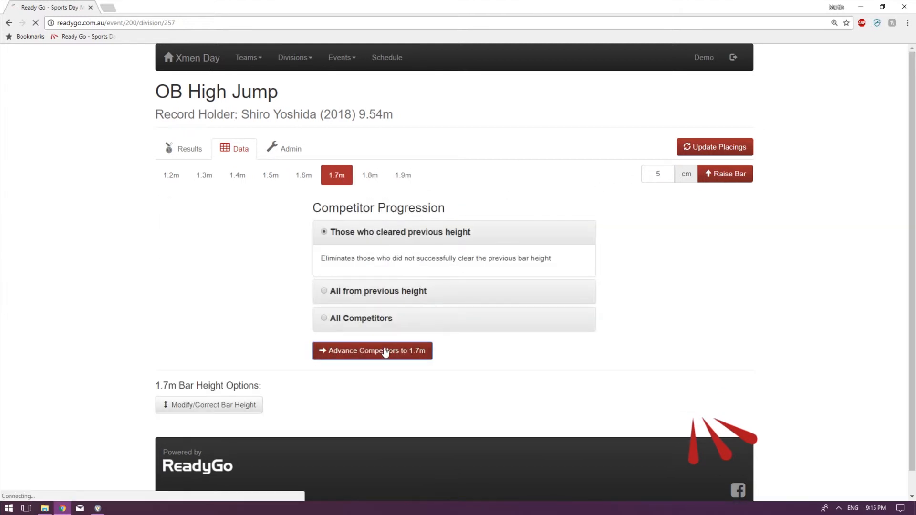
pyautogui.click(384, 350)
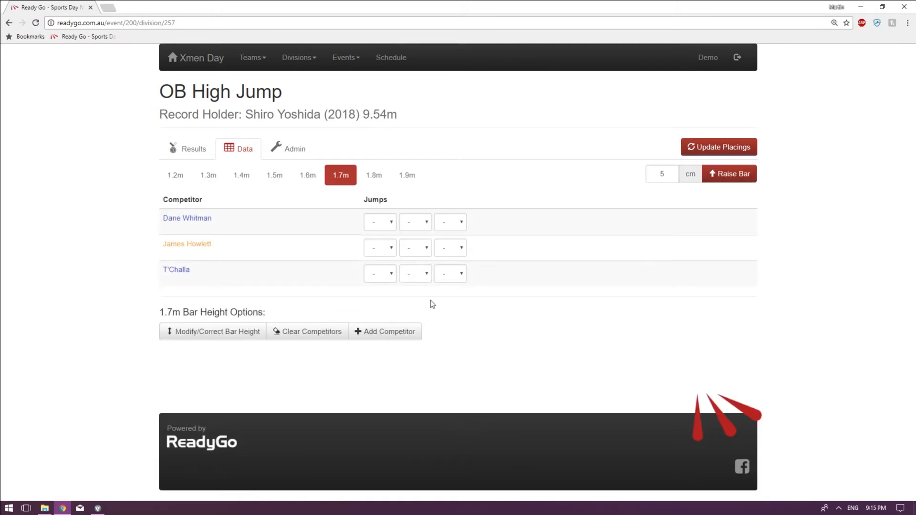
pyautogui.click(306, 176)
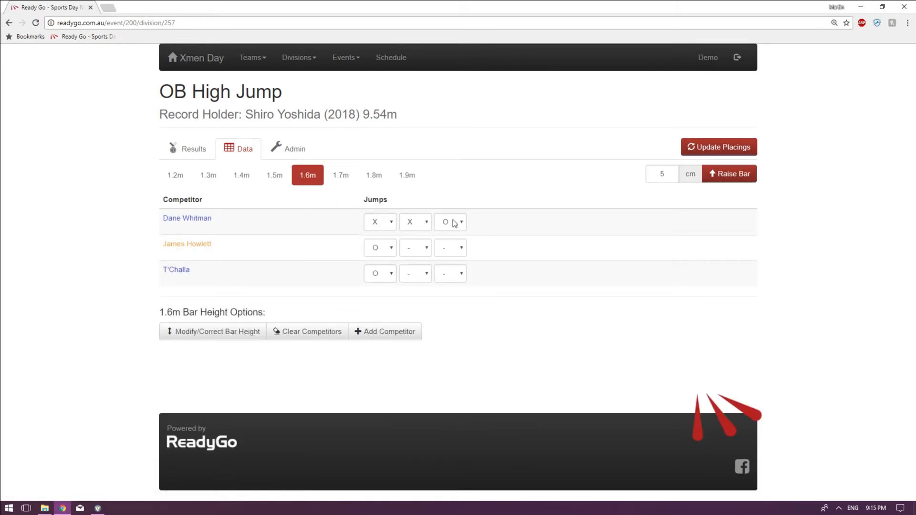
pyautogui.click(341, 175)
# Record the first competitor's 1.7 m jumps as X, O.
pyautogui.click(382, 222)
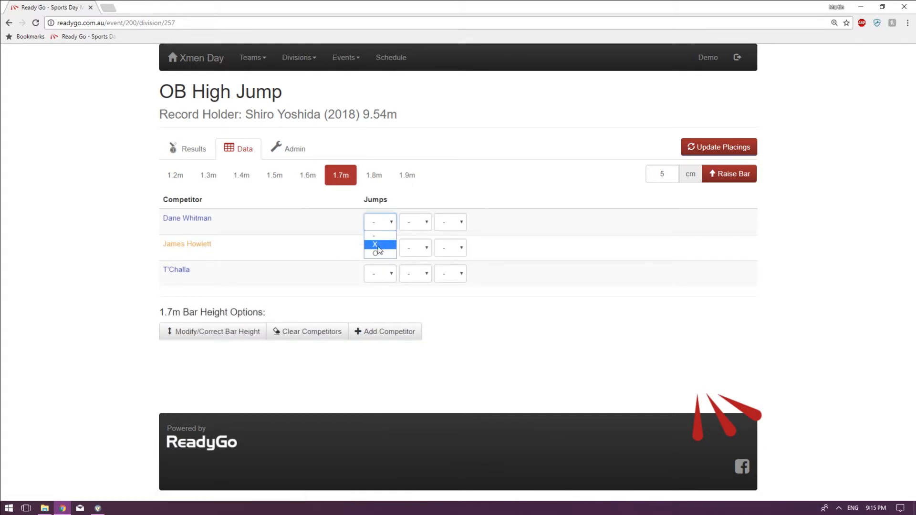
pyautogui.click(378, 246)
pyautogui.click(418, 222)
pyautogui.click(518, 239)
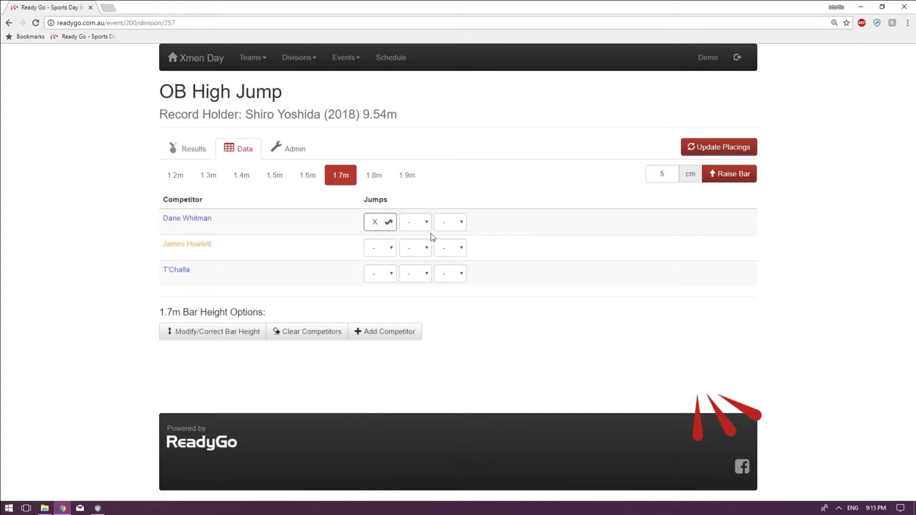
pyautogui.click(421, 222)
pyautogui.click(418, 256)
# Record O for the first 1.7 m jump of both the second and third competitors.
pyautogui.click(382, 248)
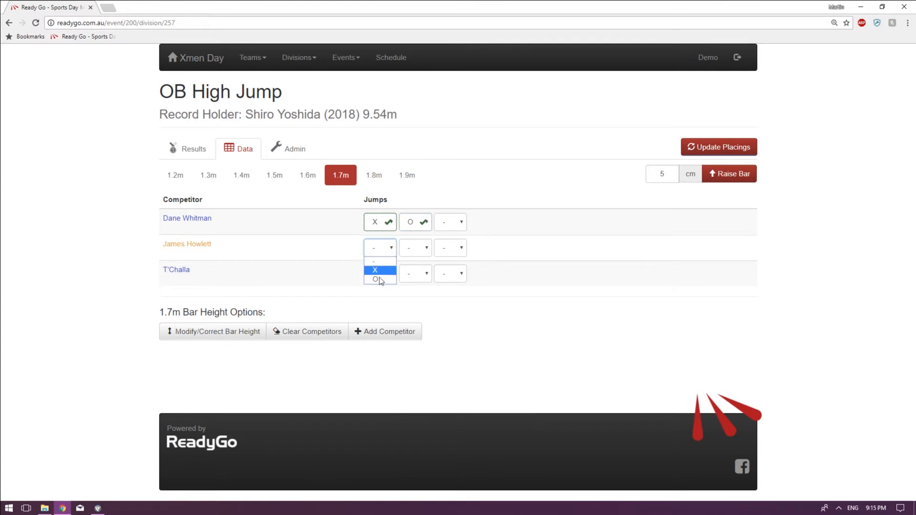
pyautogui.click(377, 279)
pyautogui.click(377, 277)
pyautogui.click(377, 305)
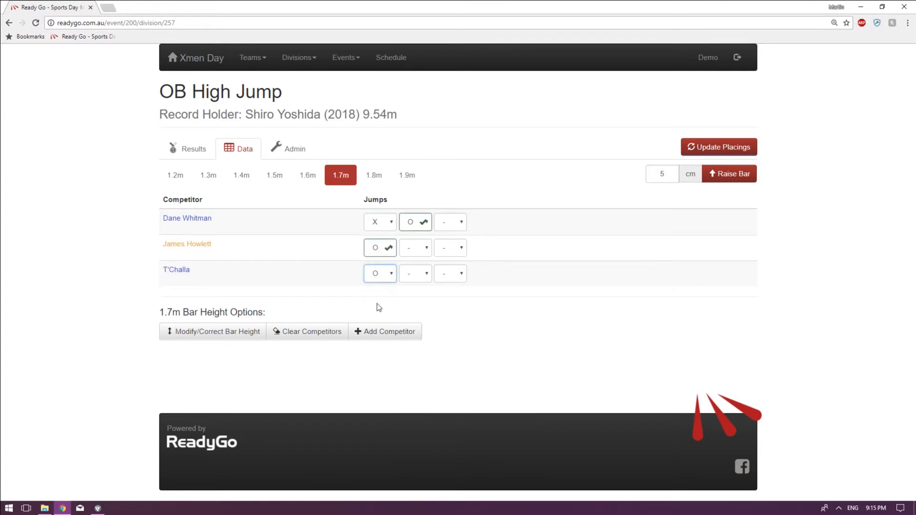
# Advance the competitors who cleared 1.7 m to 1.8 m and record X for all three jumps of the first competitor.
pyautogui.click(369, 183)
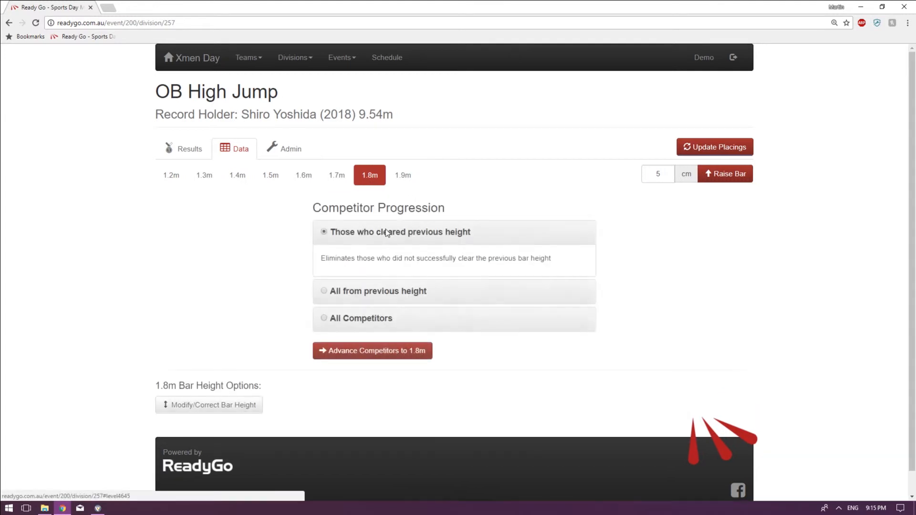
pyautogui.click(371, 353)
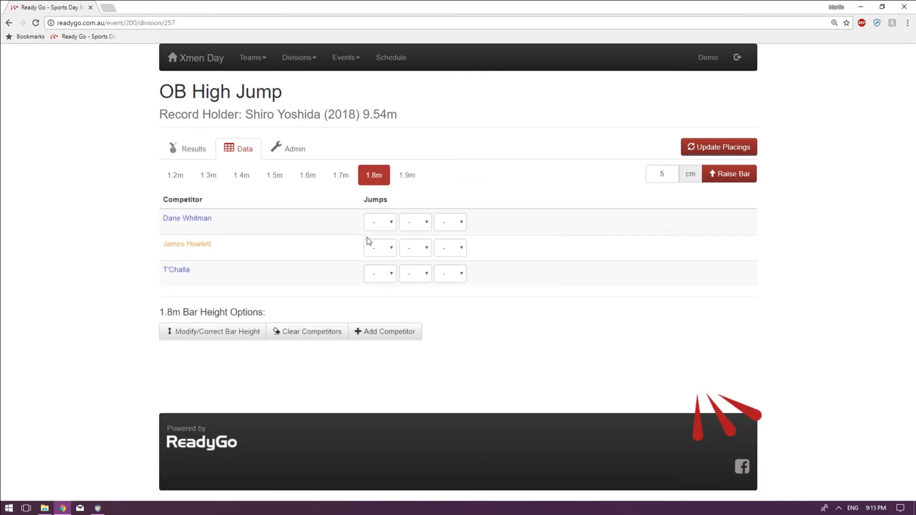
pyautogui.click(377, 222)
pyautogui.click(376, 244)
pyautogui.click(413, 222)
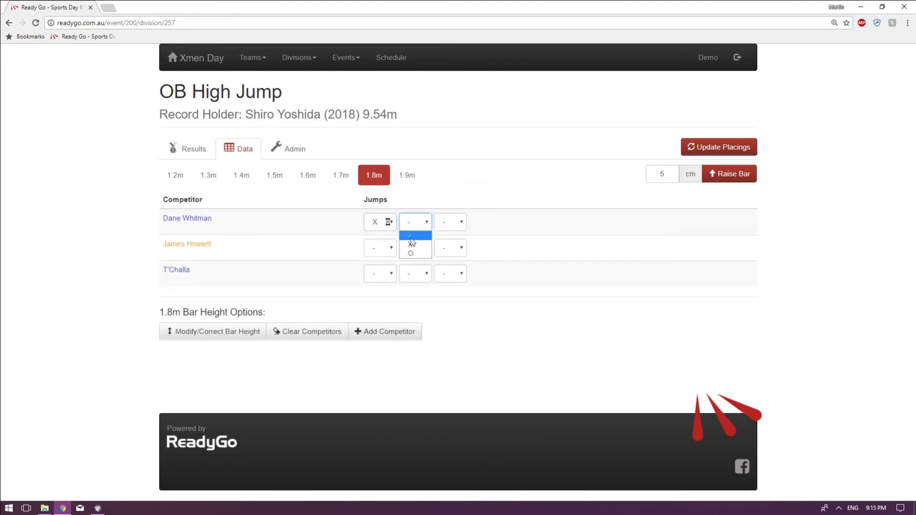
pyautogui.click(412, 243)
pyautogui.click(451, 223)
pyautogui.click(450, 244)
# Record X for all three 1.8 m jumps of the second competitor.
pyautogui.click(380, 248)
pyautogui.click(377, 270)
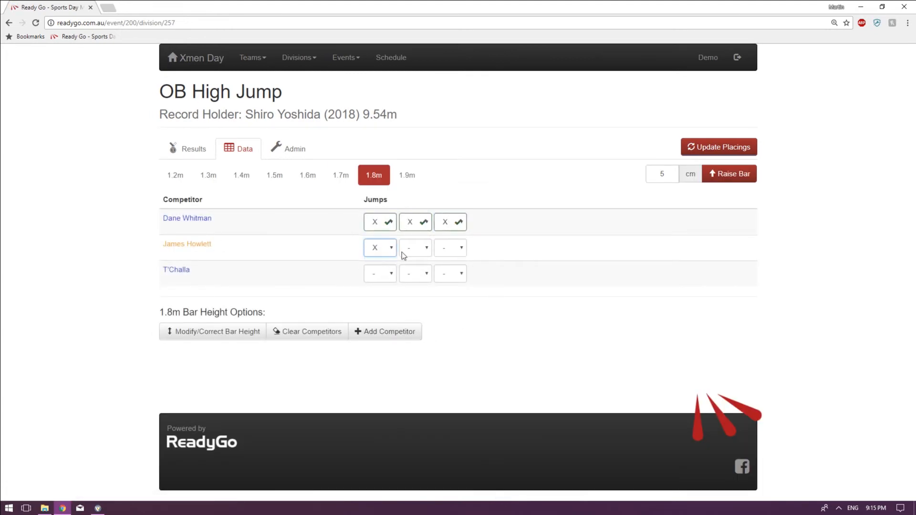
pyautogui.click(414, 247)
pyautogui.click(410, 271)
pyautogui.click(450, 248)
pyautogui.click(444, 270)
# Record O for the third competitor's first 1.8 m jump and advance those who cleared that height to 1.9 m.
pyautogui.click(380, 274)
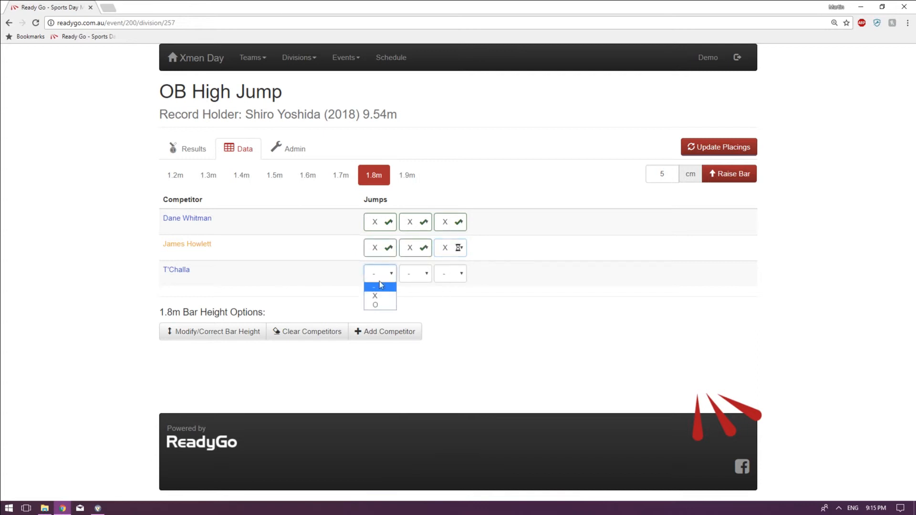
pyautogui.click(380, 306)
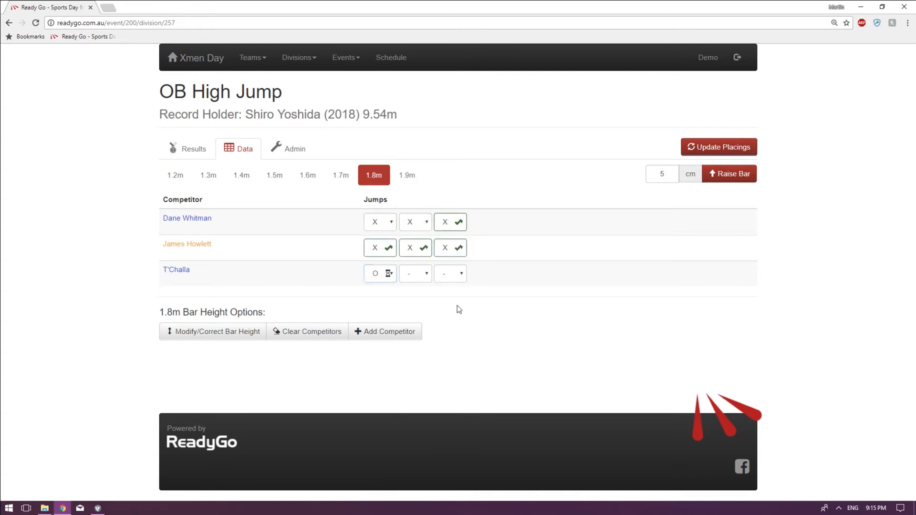
pyautogui.click(410, 177)
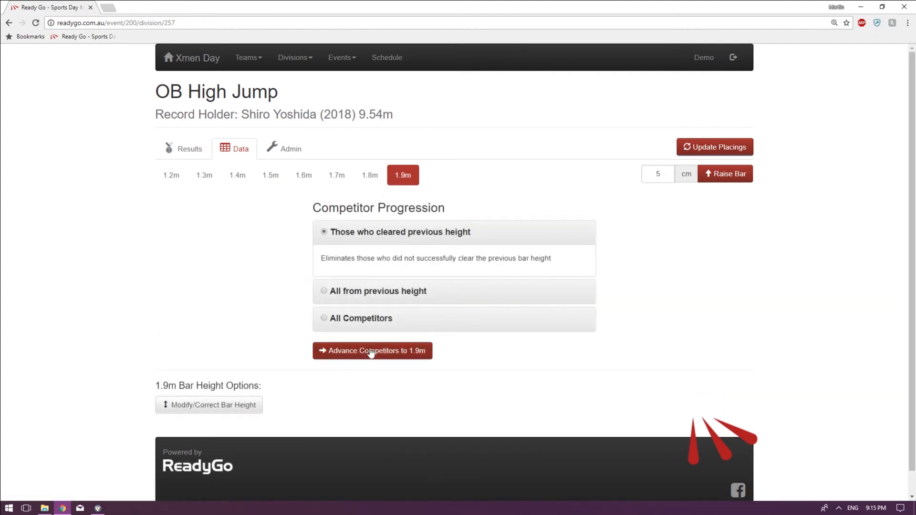
pyautogui.click(370, 352)
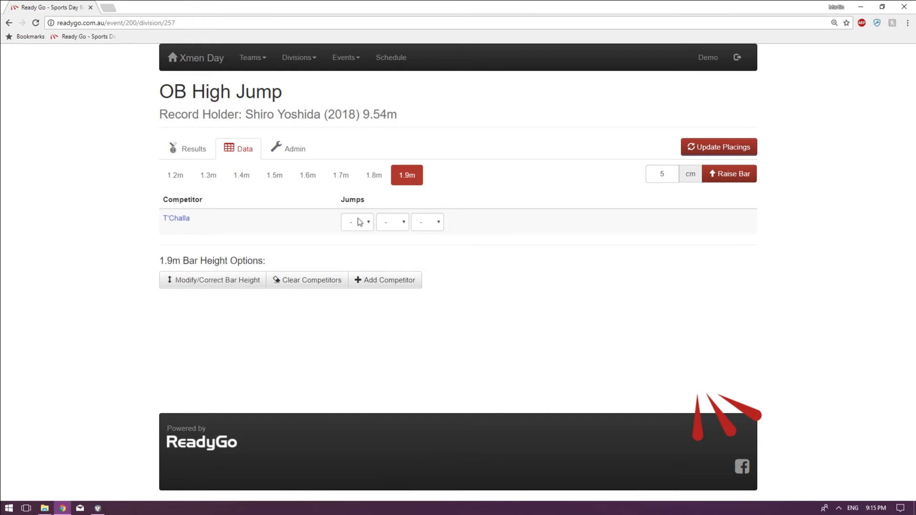
# Raise the bar by 5 cm from 1.9 m and change the newly added bar height to 210 cm.
pyautogui.click(359, 221)
pyautogui.click(735, 176)
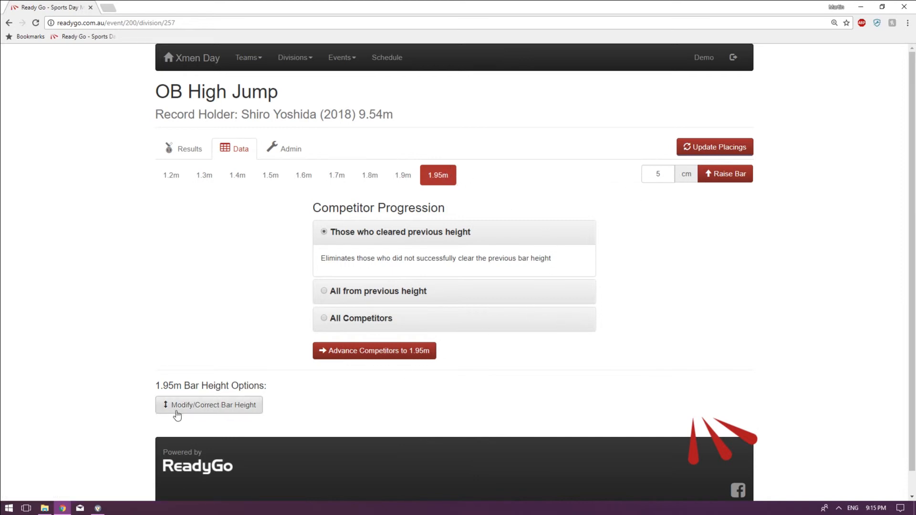
pyautogui.click(194, 405)
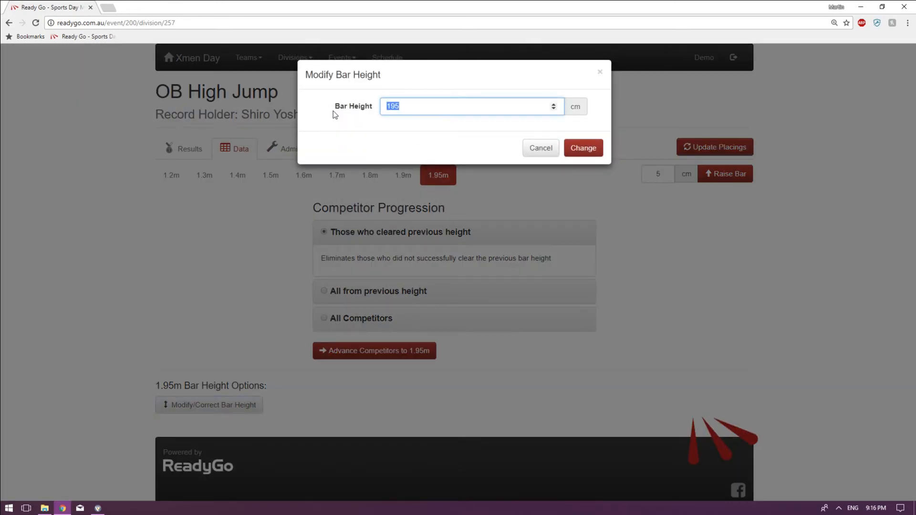
pyautogui.write('210')
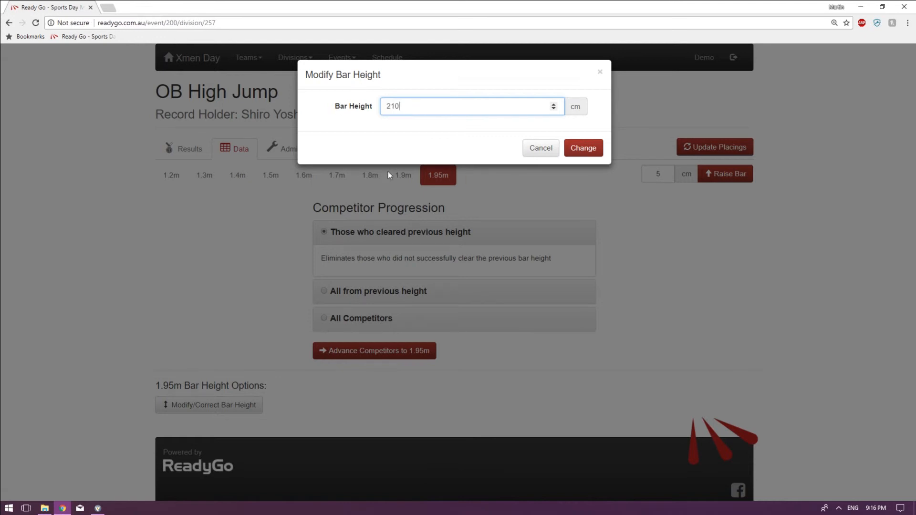
pyautogui.click(590, 149)
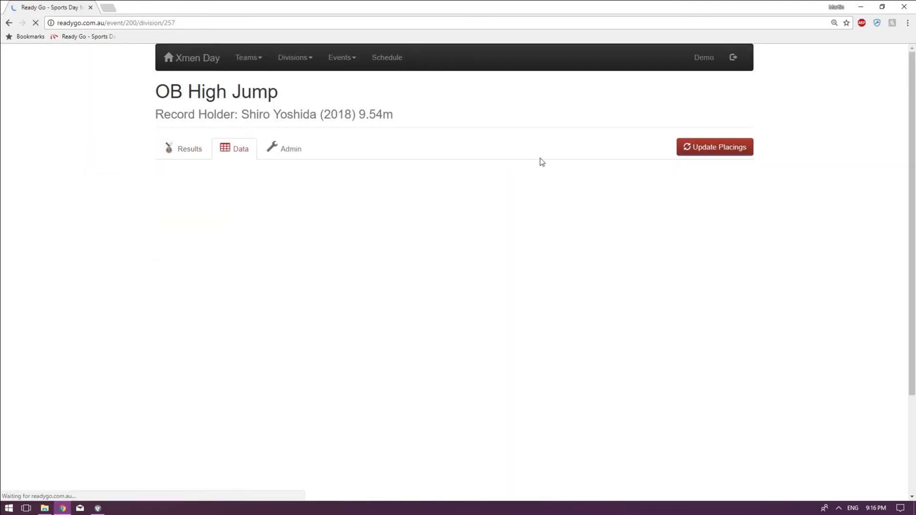
# Advance those who cleared 1.9 m to 2.1 m and record O for the remaining competitor's first 2.1 m jump.
pyautogui.click(430, 178)
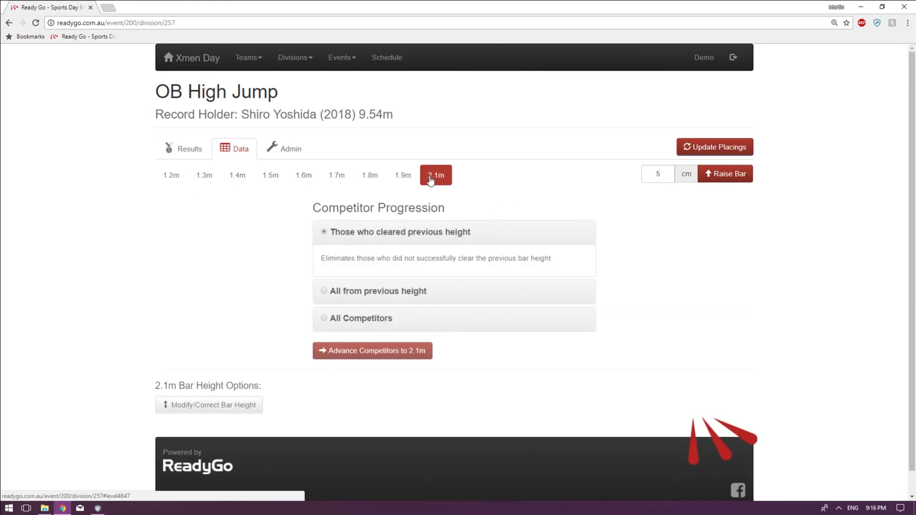
pyautogui.click(397, 356)
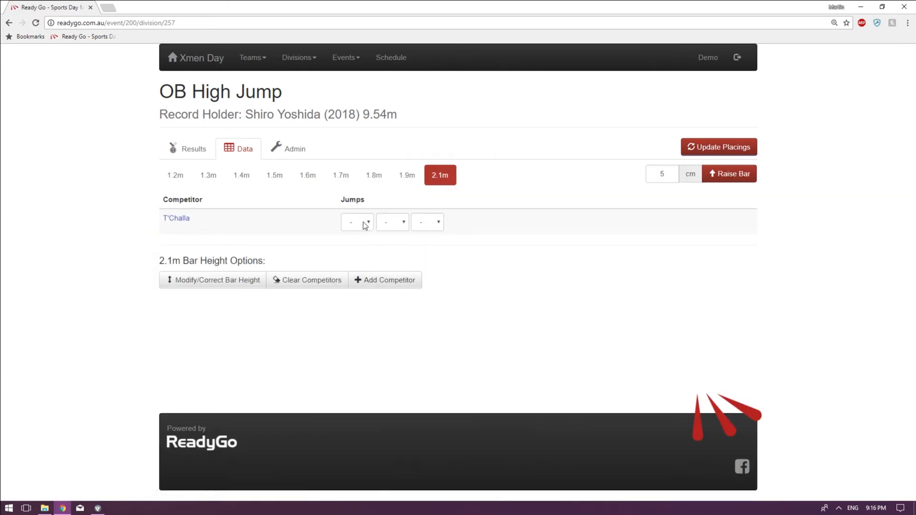
pyautogui.click(366, 225)
pyautogui.click(354, 253)
# Raise the bar by 5 cm to 2.15 m, advancing the competitor who cleared 2.1 m, and record X for all three jumps.
pyautogui.click(729, 174)
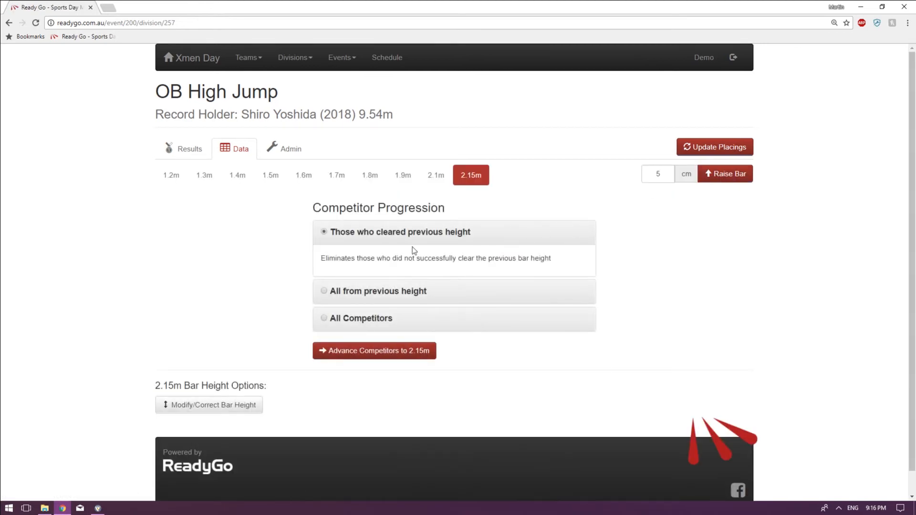
pyautogui.click(377, 351)
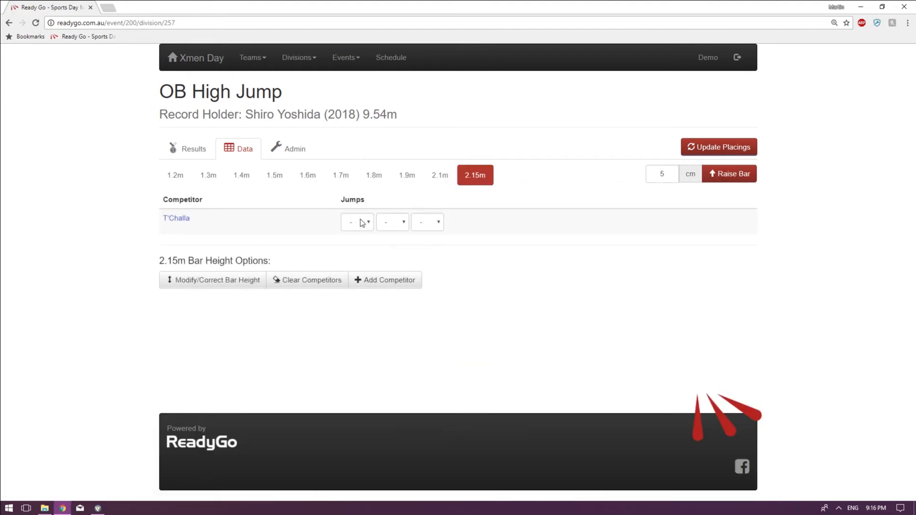
pyautogui.click(361, 222)
pyautogui.click(386, 243)
pyautogui.click(423, 222)
pyautogui.click(420, 242)
# Reset the second and third 2.15 m jumps to unattempted (-), leaving only the first attempt recorded.
pyautogui.click(405, 226)
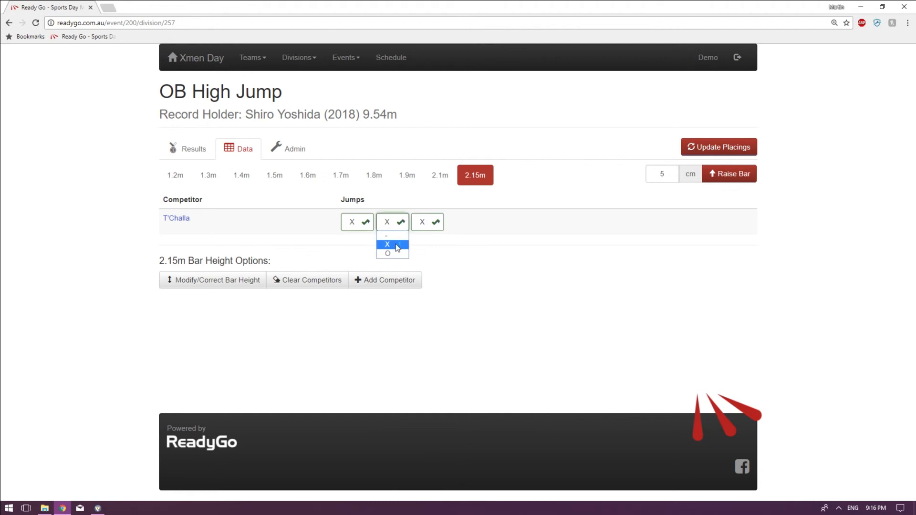
pyautogui.click(389, 235)
pyautogui.click(431, 222)
pyautogui.click(424, 235)
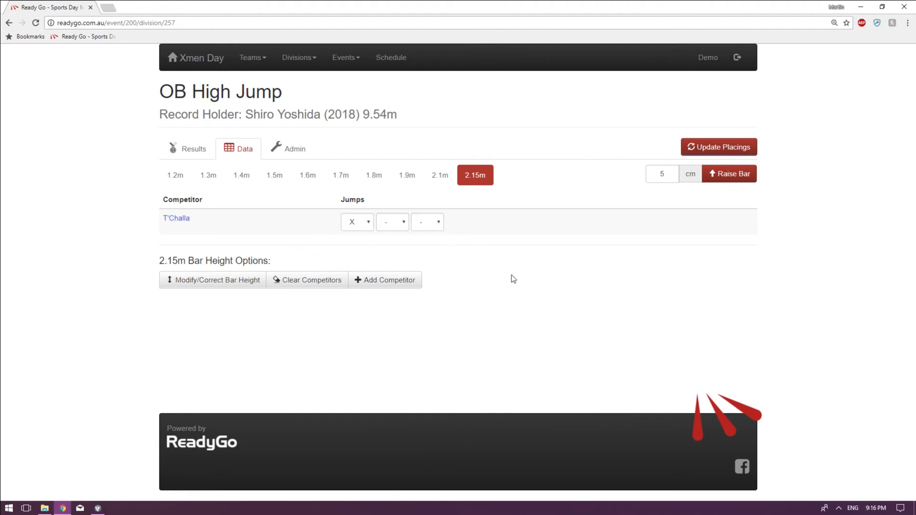
# Reload the event results and examine each competitor's best height and jumps/misses count.
pyautogui.click(203, 149)
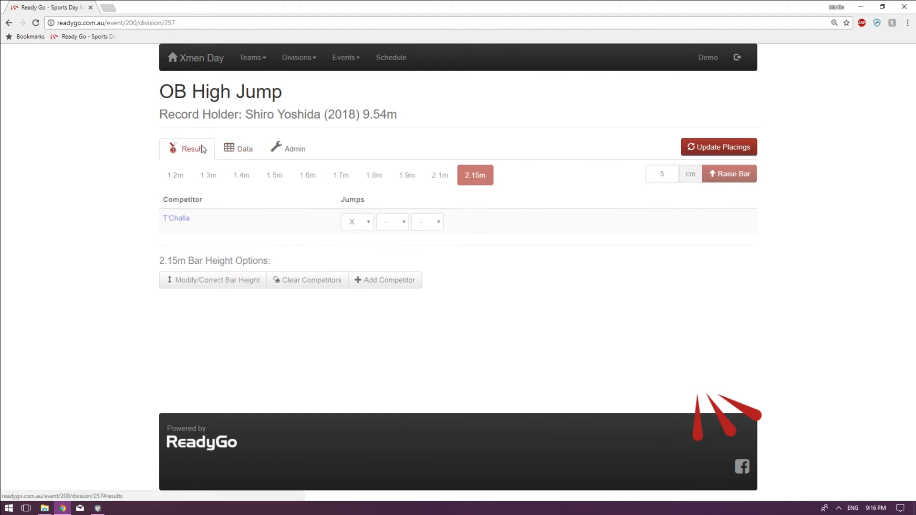
pyautogui.click(36, 25)
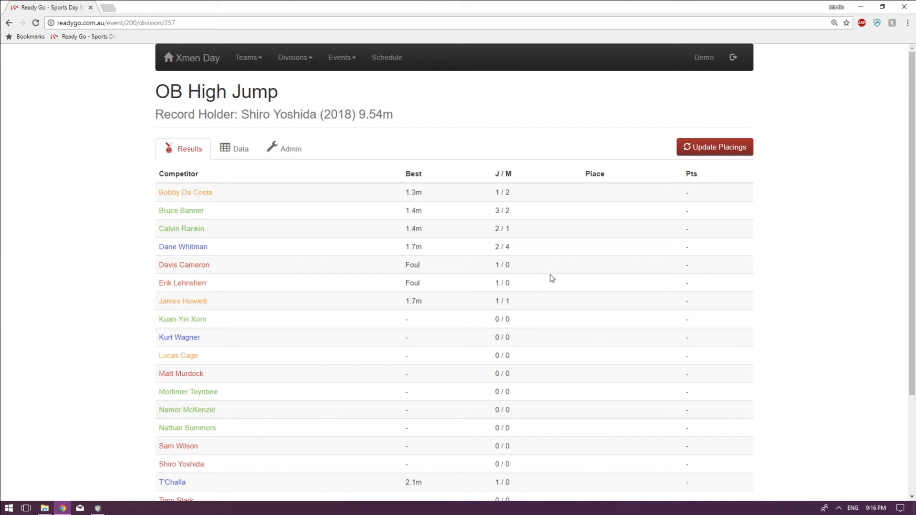
pyautogui.scroll(-2, 557, 300)
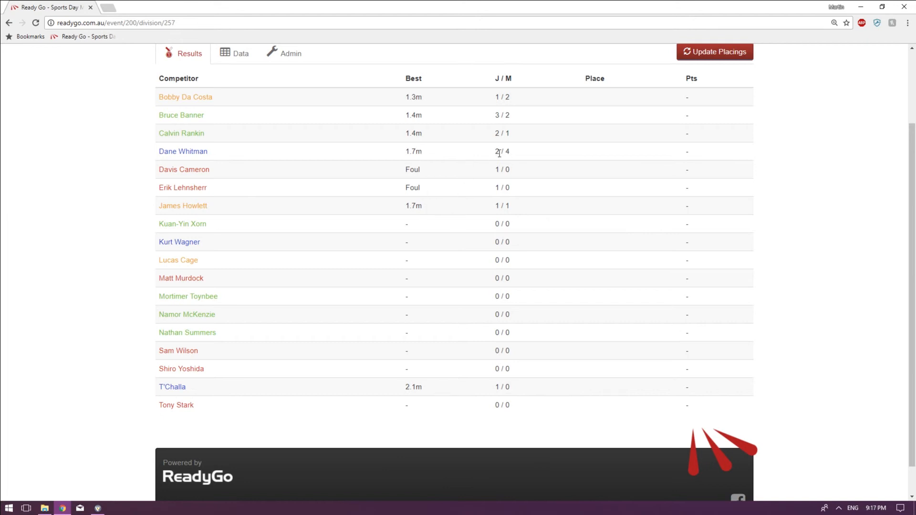
# Correct the second listed competitor's 1.7 m results to X for the first jump and O for the second.
pyautogui.click(235, 54)
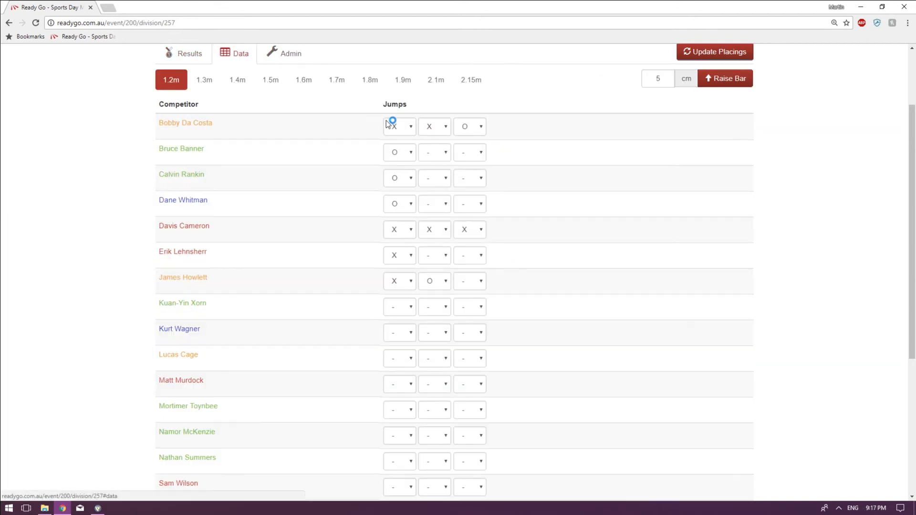
pyautogui.click(340, 81)
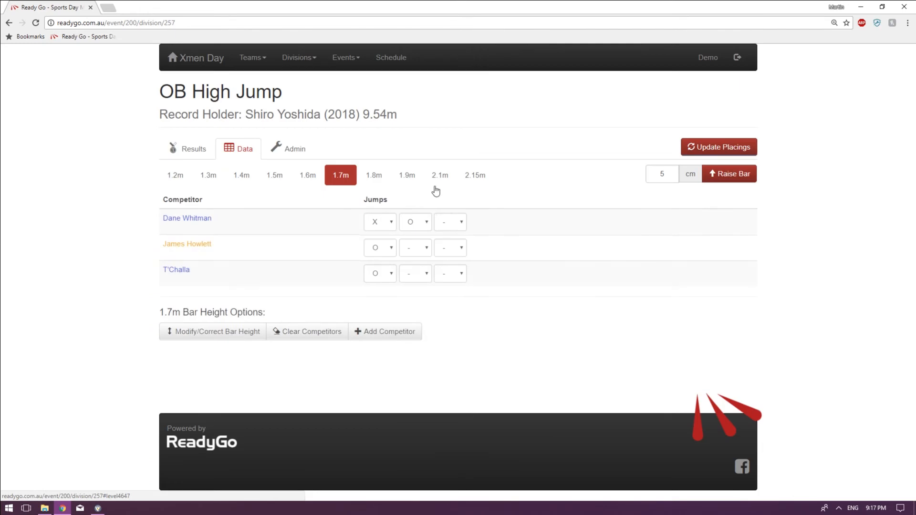
pyautogui.click(377, 247)
pyautogui.click(376, 270)
pyautogui.click(410, 248)
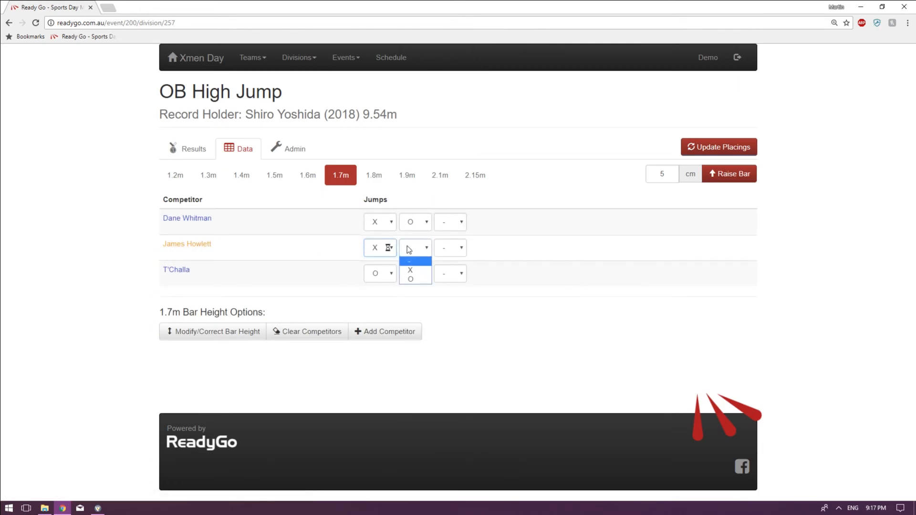
pyautogui.click(411, 279)
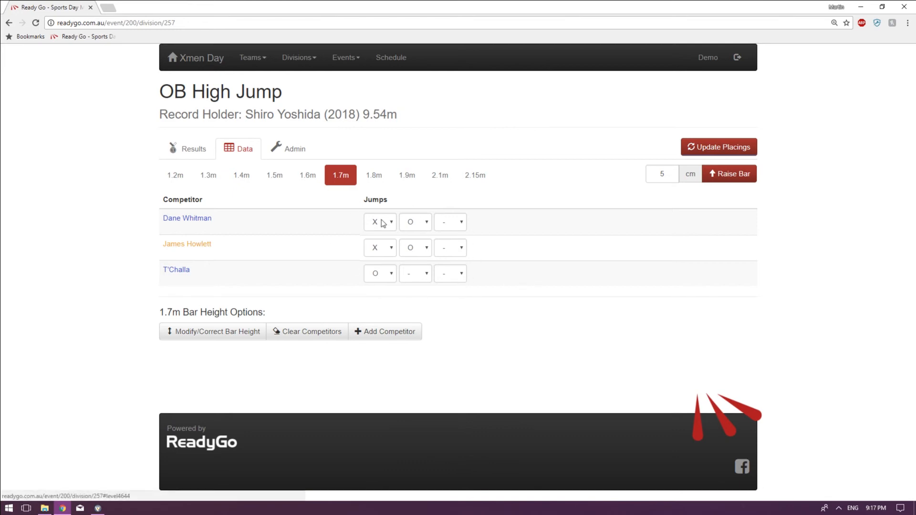
# Reload the event results and compare the best height, jumps and misses of the two competitors tied at 1.7 m.
pyautogui.click(186, 149)
pyautogui.click(35, 23)
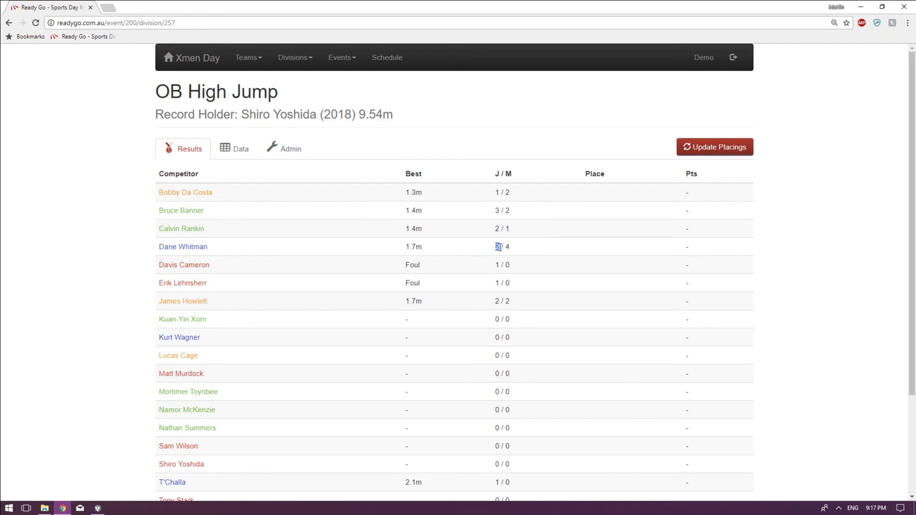
pyautogui.doubleClick(498, 301)
pyautogui.doubleClick(506, 247)
pyautogui.moveTo(402, 249); pyautogui.dragTo(442, 250)
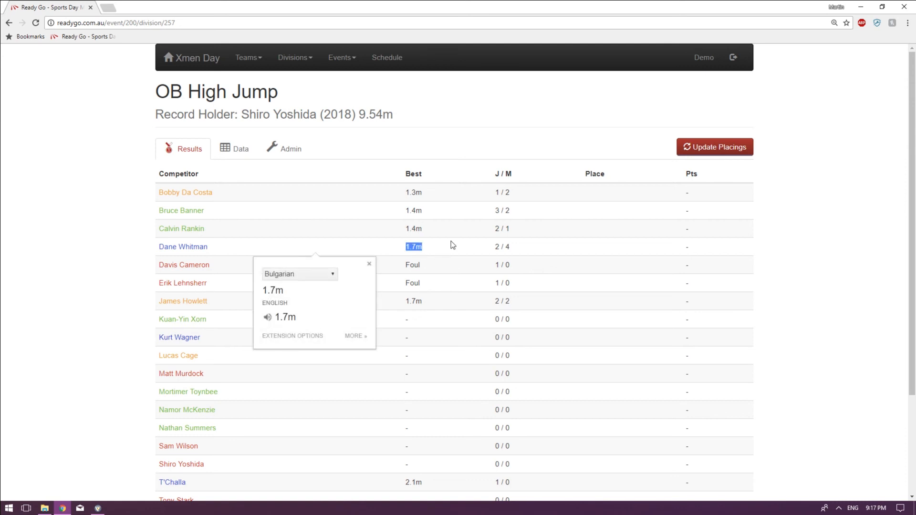
pyautogui.click(431, 247)
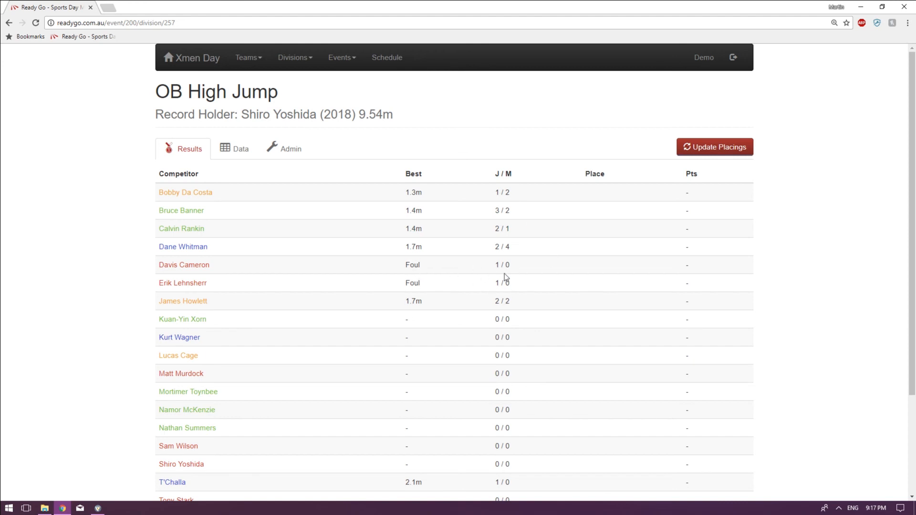
# Update the event placings and compare the tie-breaking figures of the second- and third-placed competitors.
pyautogui.click(711, 156)
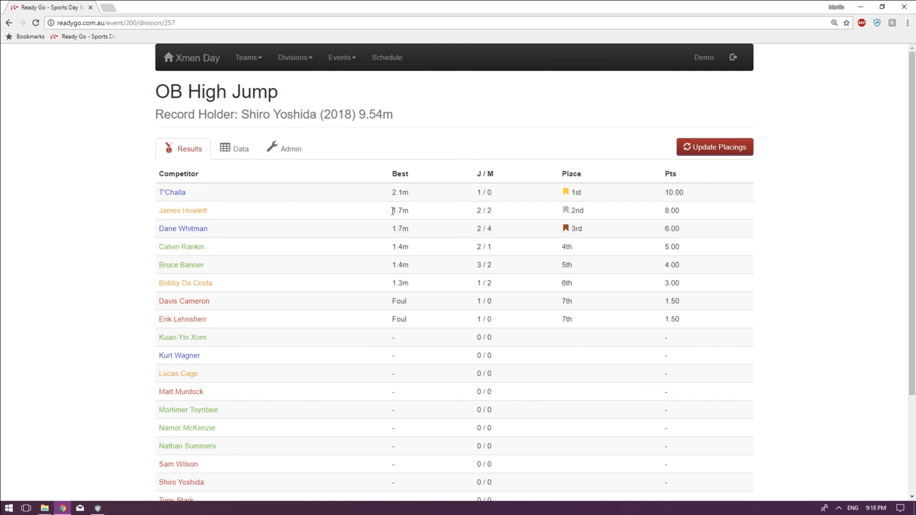
pyautogui.moveTo(391, 209); pyautogui.dragTo(608, 229)
pyautogui.moveTo(492, 229); pyautogui.dragTo(504, 229)
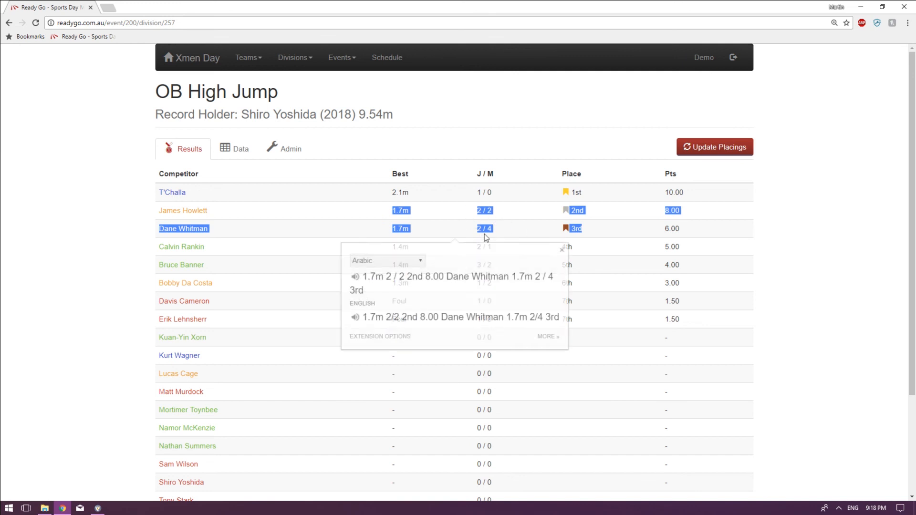
pyautogui.click(487, 208)
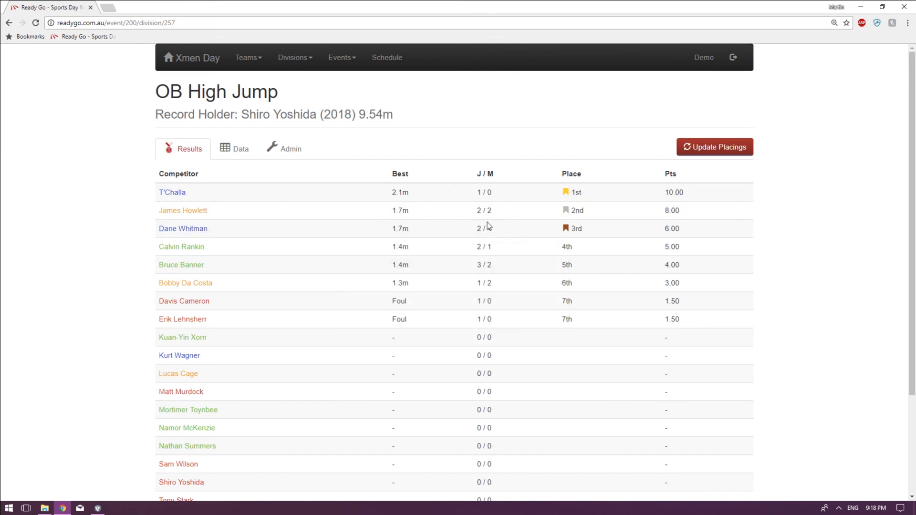